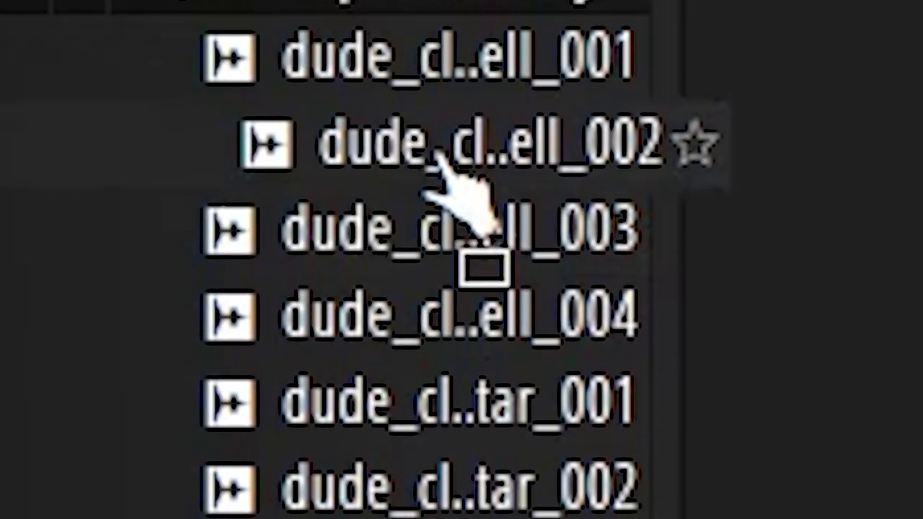
Step: Drag the dude_clayy_bell_001 one-shot from the Browser into the Channel Rack
drag(436, 153, 434, 152)
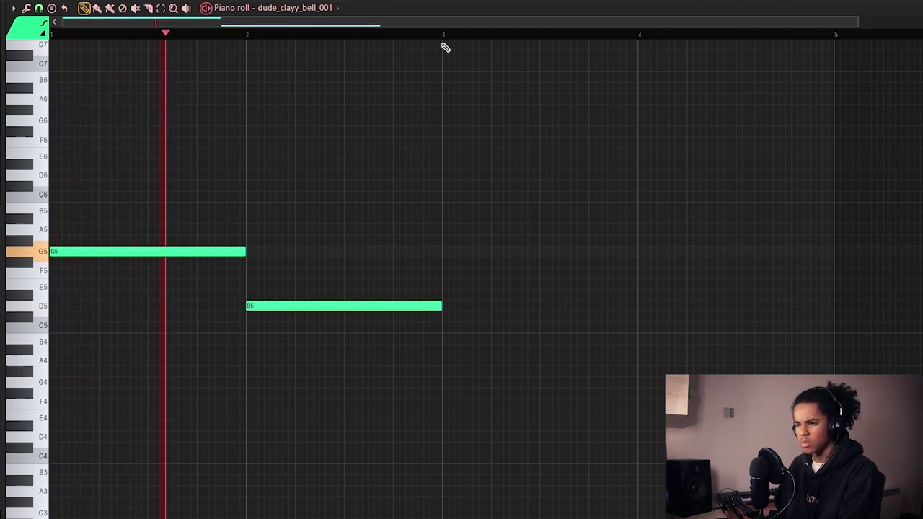
Step: Add an F4 supporting note to the bell melody and duplicate the pattern with Ctrl+B
scroll(416, 247, down, 1)
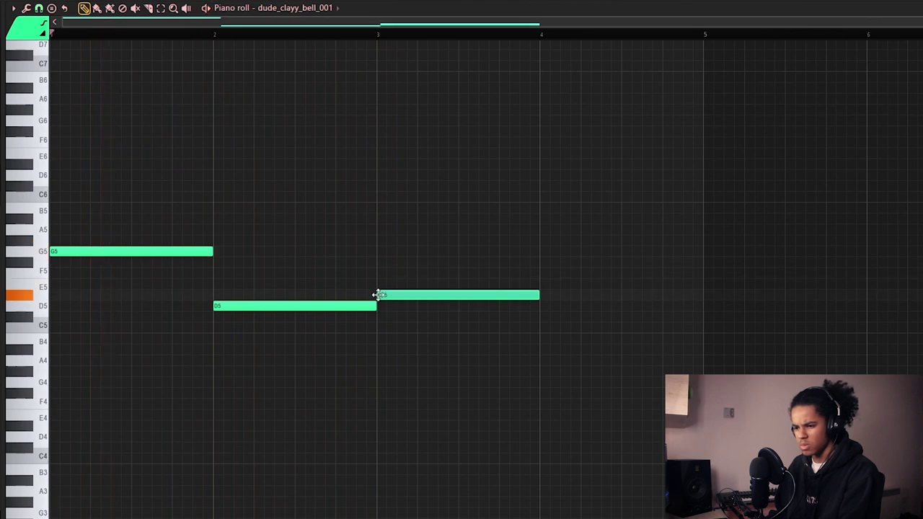
scroll(174, 256, down, 2)
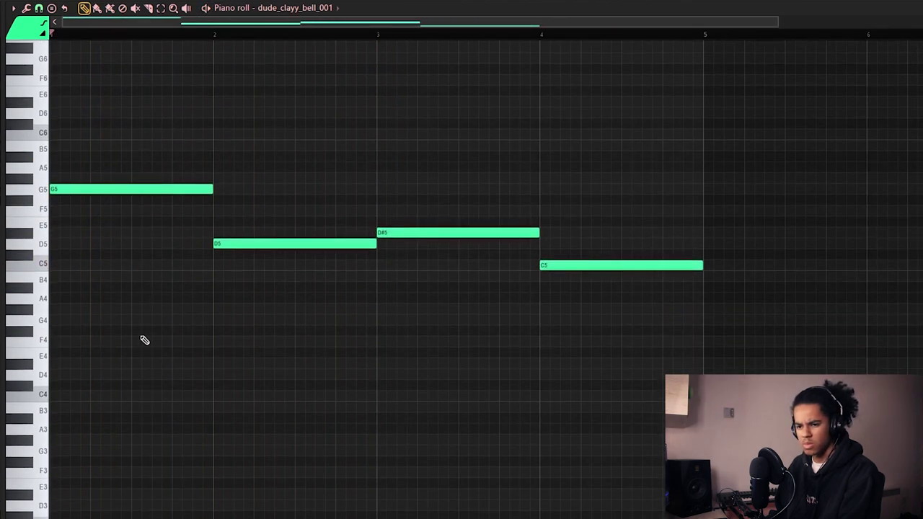
click(144, 339)
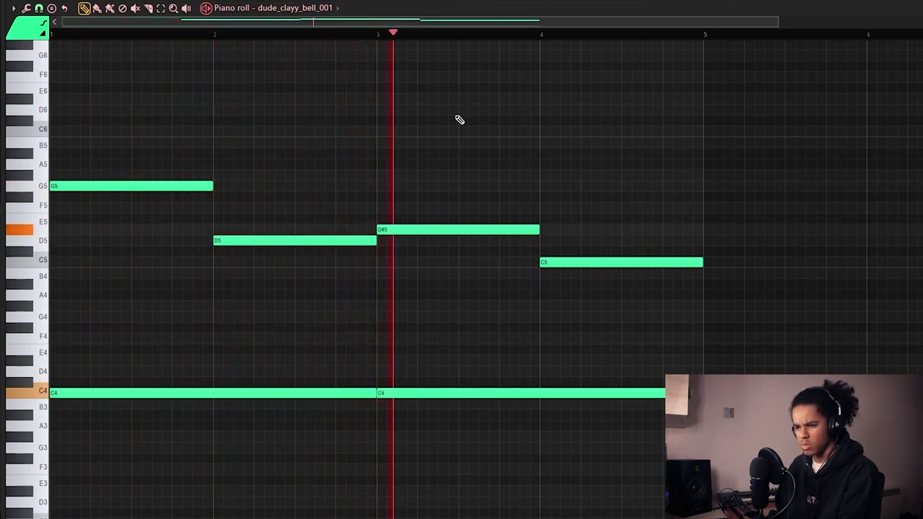
scroll(575, 136, down, 1)
key(ctrl+b)
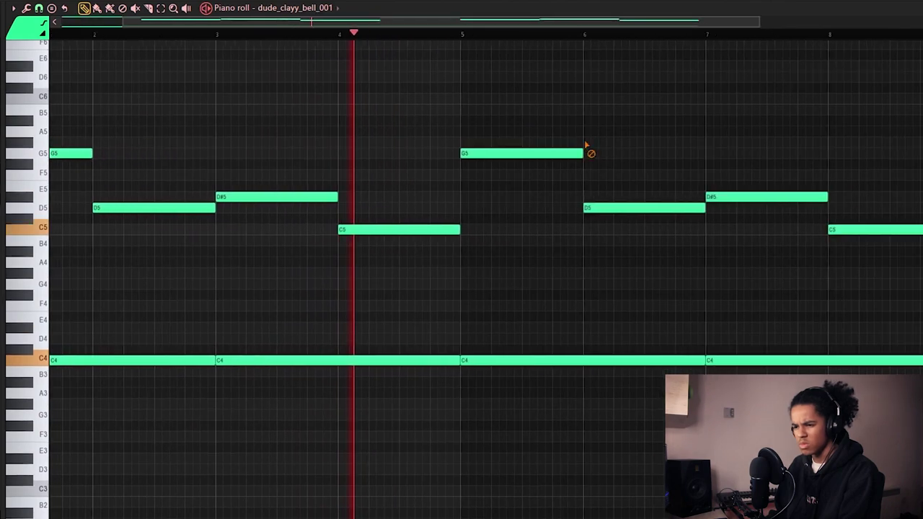
Step: Rework the repeat's low C4, F4 and G4 notes, then roll off highs with EQ band 7
scroll(484, 174, down, 2)
scroll(484, 175, up, 1)
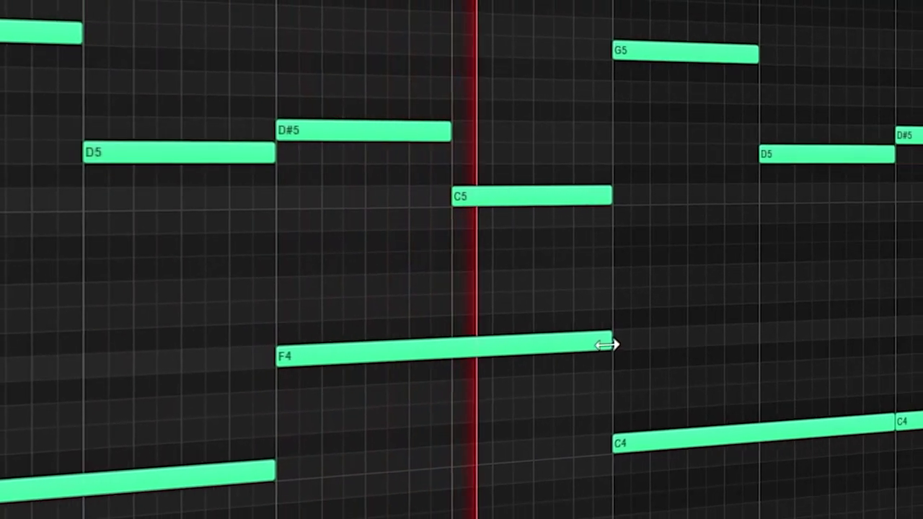
right_click(707, 445)
click(711, 435)
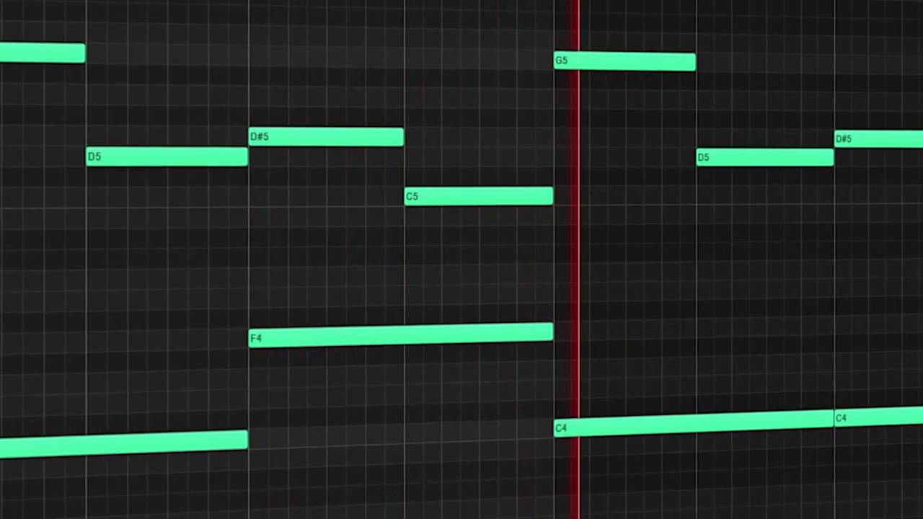
click(869, 306)
drag(798, 296, 800, 315)
right_click(830, 422)
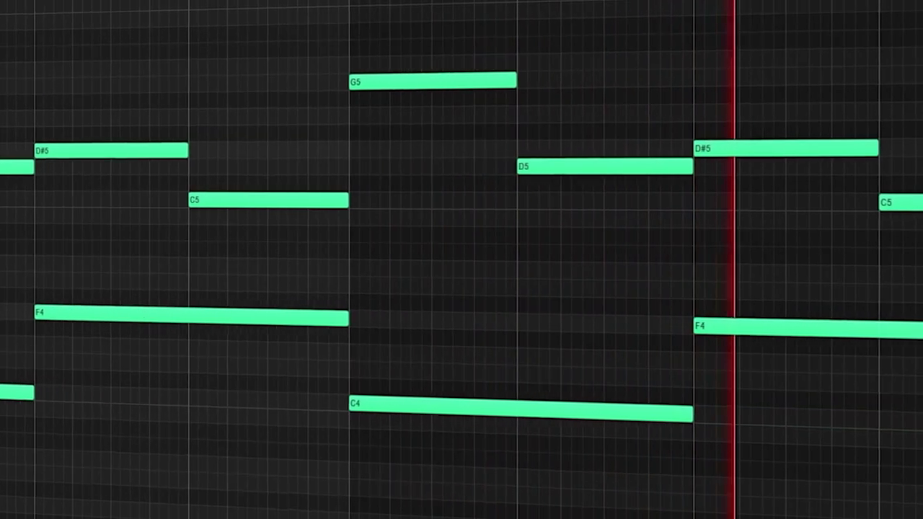
drag(916, 326, 865, 326)
click(837, 277)
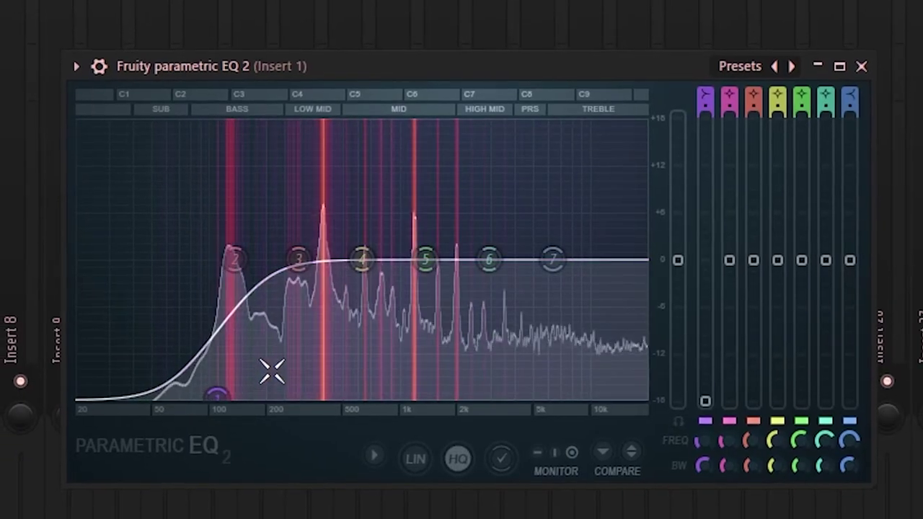
drag(553, 260, 531, 399)
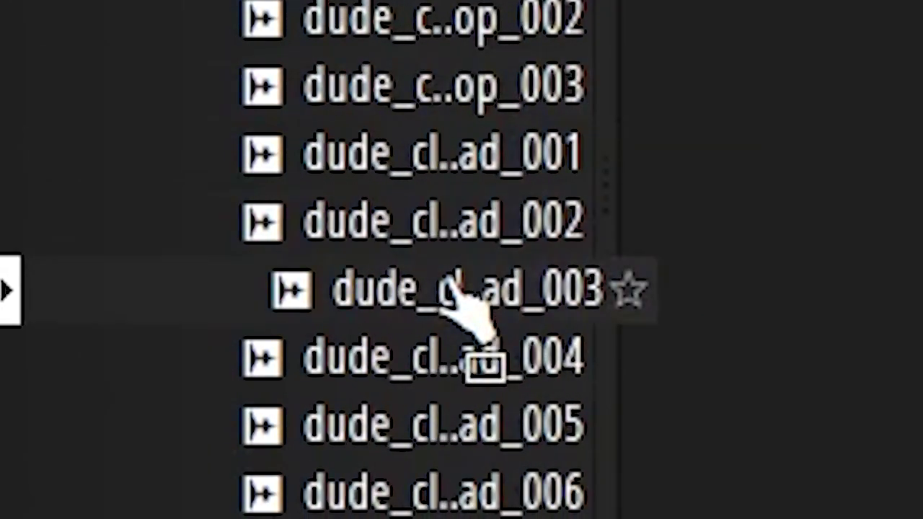
Step: Load dude_clayy_pad_002 as a channel and lower its C#5 note to C5 for a G5–F5–C5 line
drag(462, 249, 457, 268)
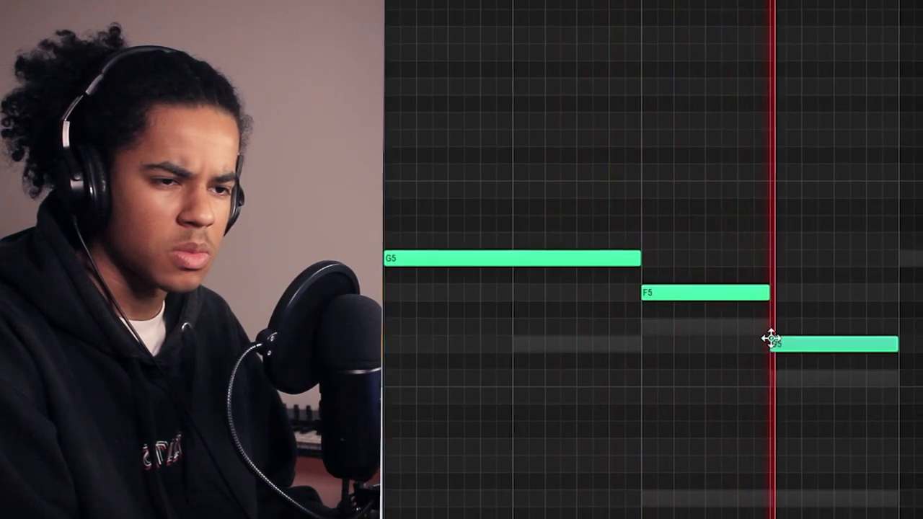
drag(755, 357, 743, 364)
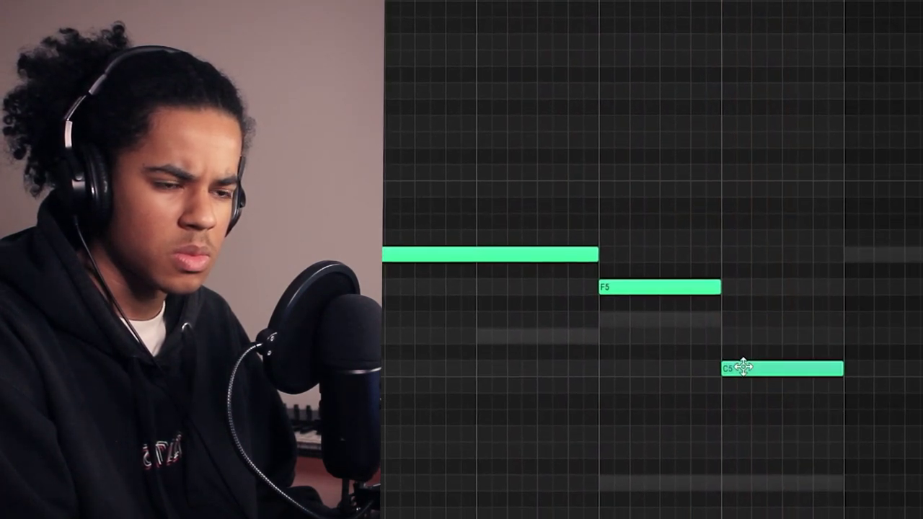
click(604, 2)
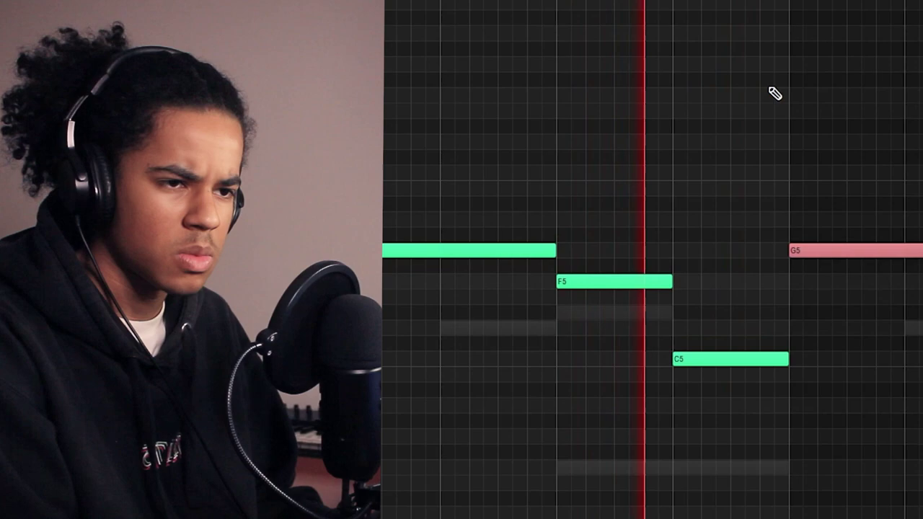
Step: Band-limit the pad in Pro-Q 3 with a lowered high cut and a 242 Hz low cut
click(873, 5)
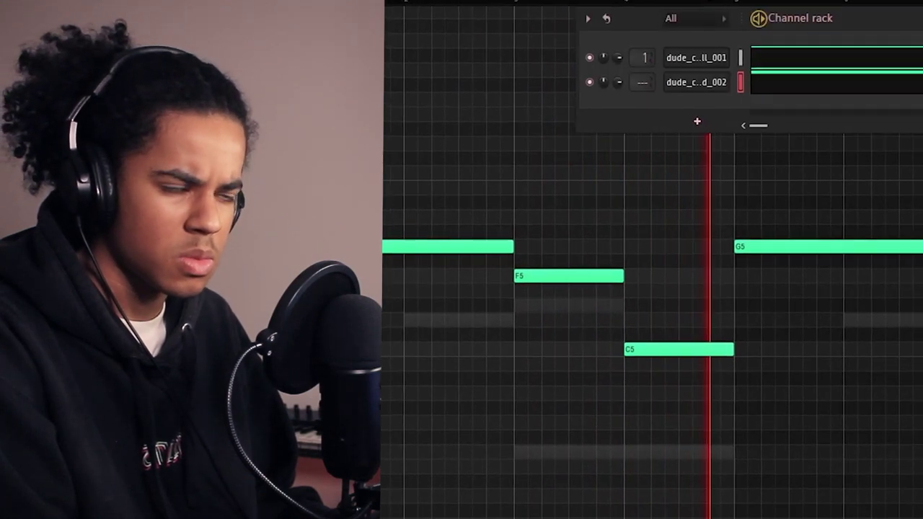
click(693, 83)
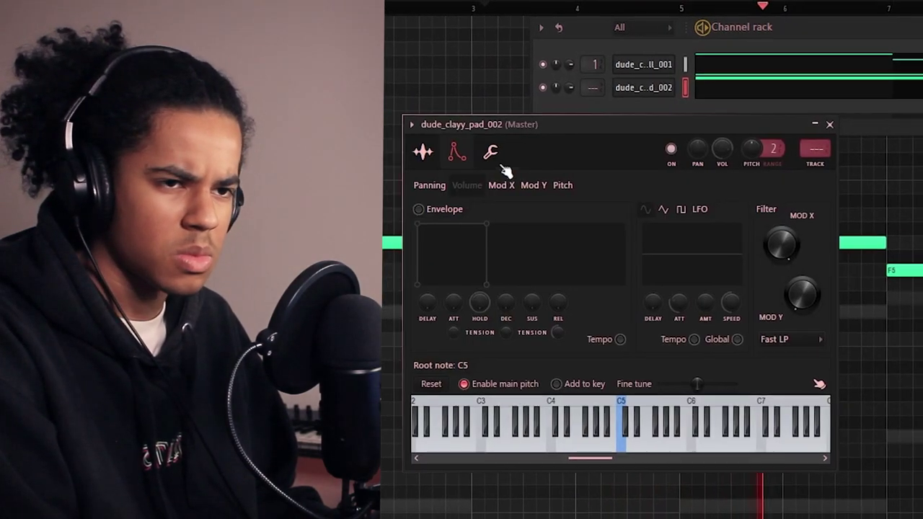
click(853, 191)
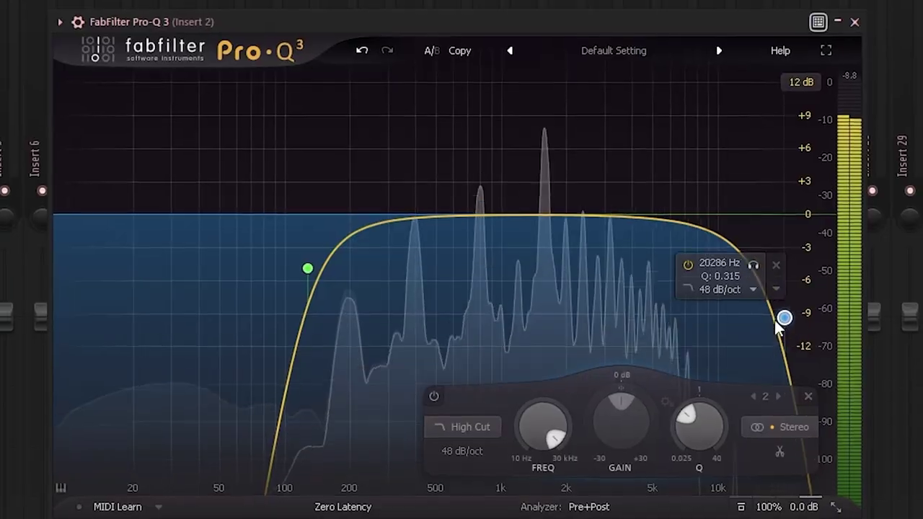
drag(785, 318, 710, 292)
drag(308, 269, 367, 269)
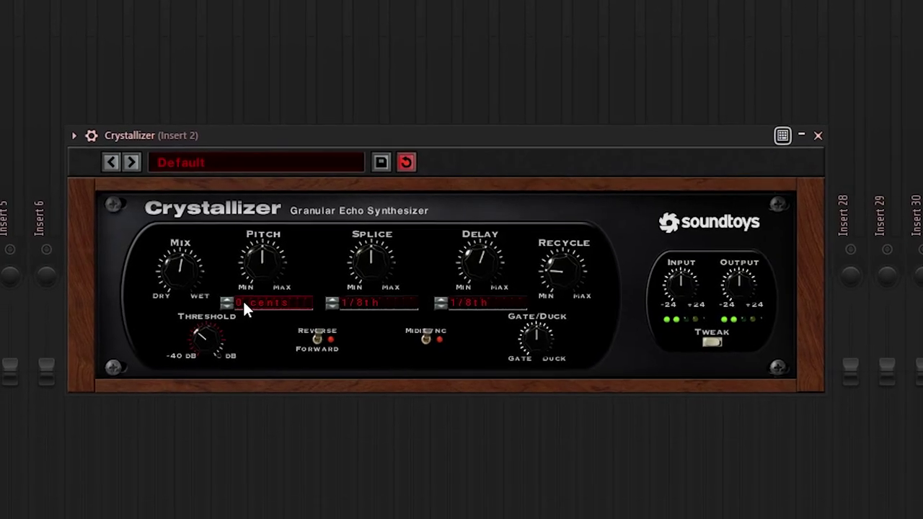
Step: Set Crystallizer's pitch to 12 on Insert 2
drag(244, 303, 256, 315)
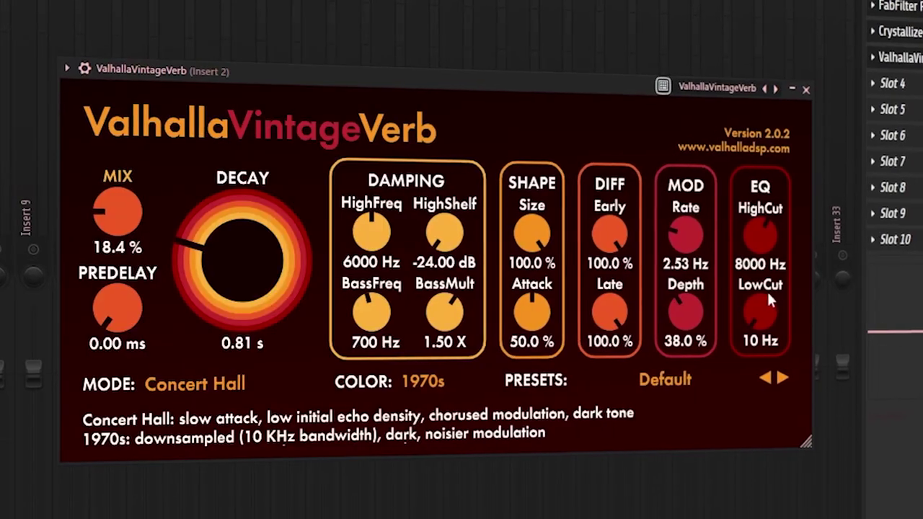
Step: Raise the ValhallaVintageVerb low cut to 580 Hz
drag(767, 290, 763, 237)
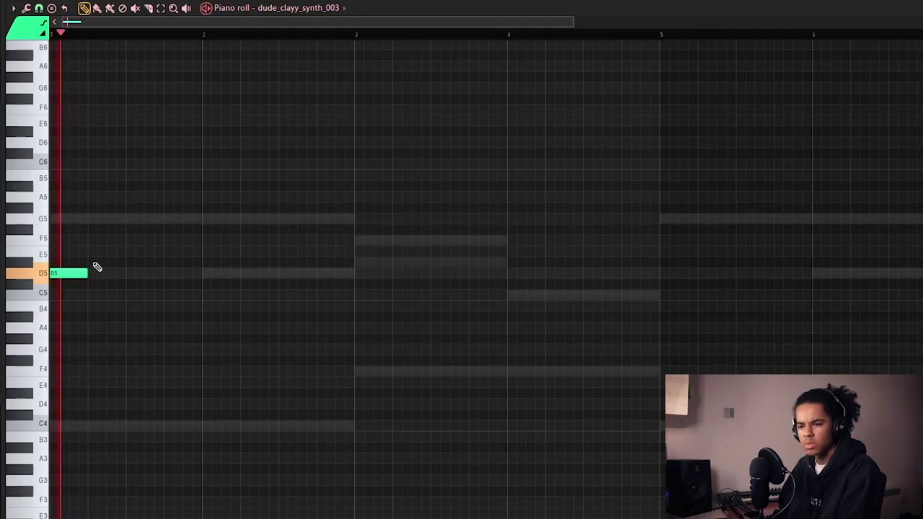
Step: Add D#5 and D5 synth notes, delete a G5, raise a D#5 to F5, and lengthen the notes
click(144, 262)
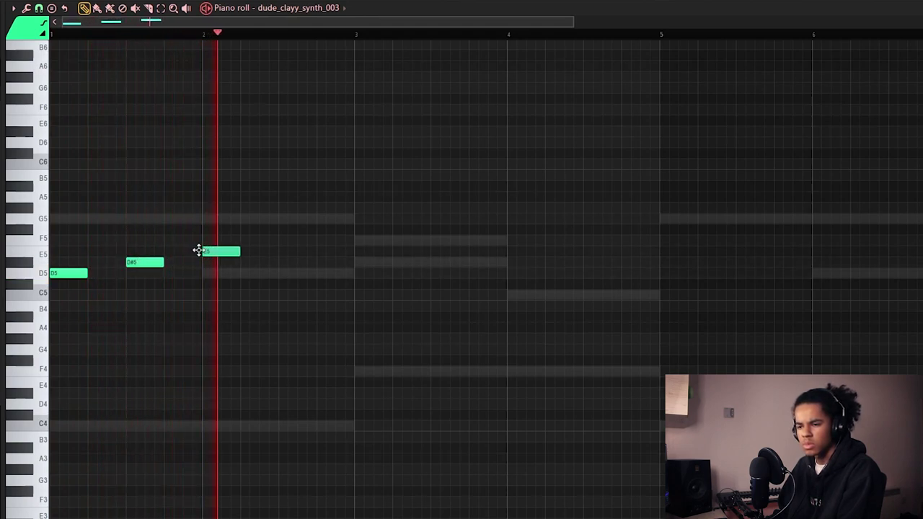
scroll(221, 33, up, 3)
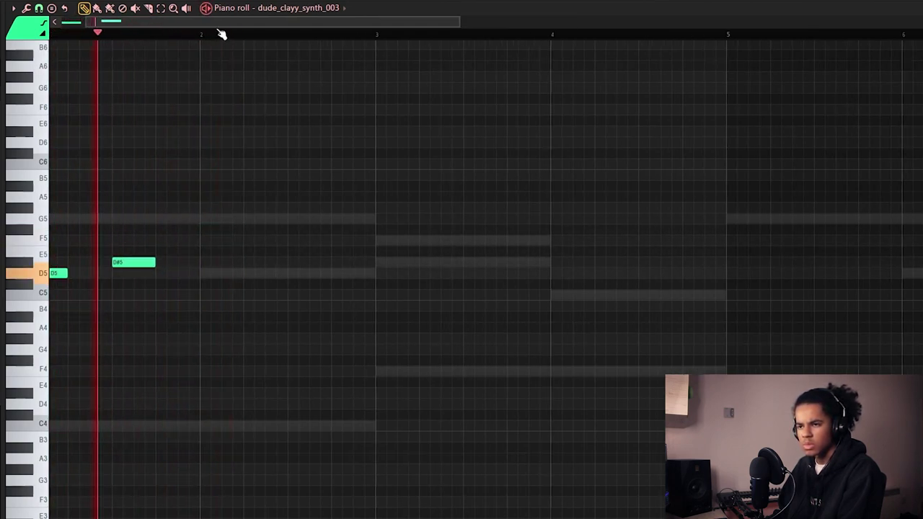
click(260, 274)
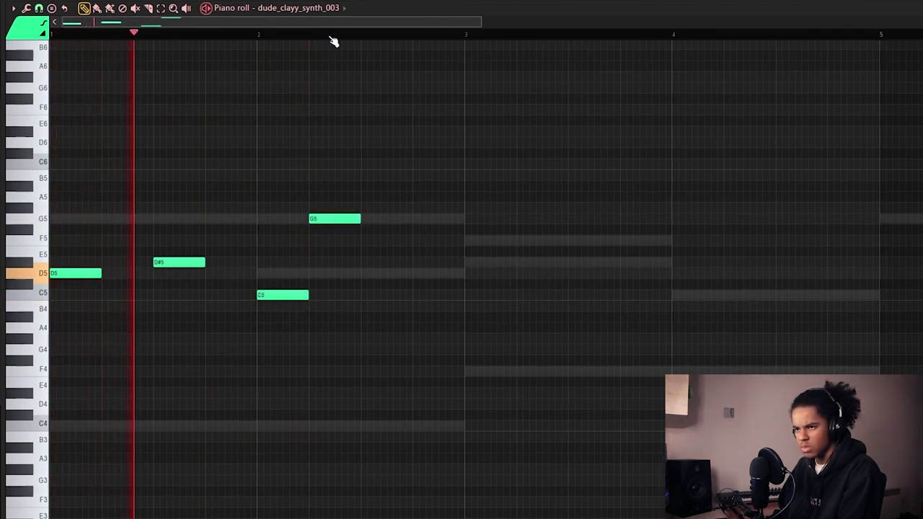
scroll(330, 37, down, 1)
right_click(336, 219)
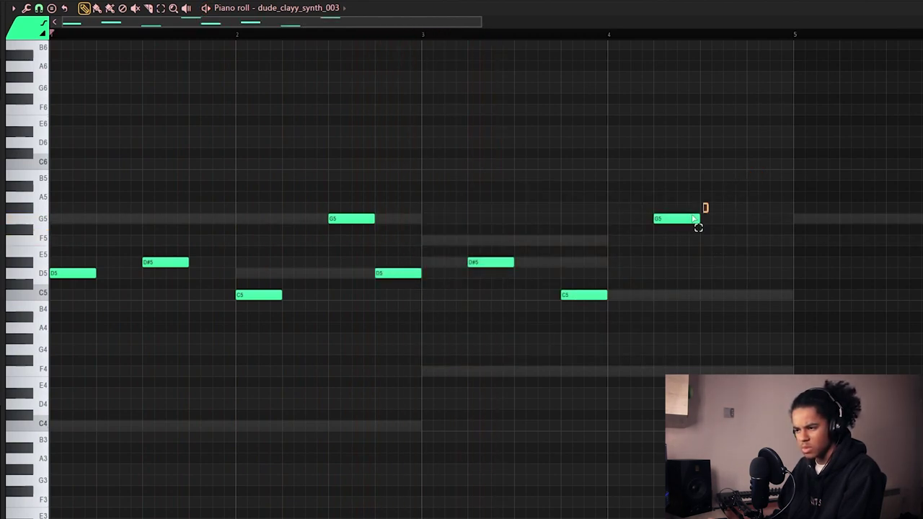
drag(708, 200, 376, 359)
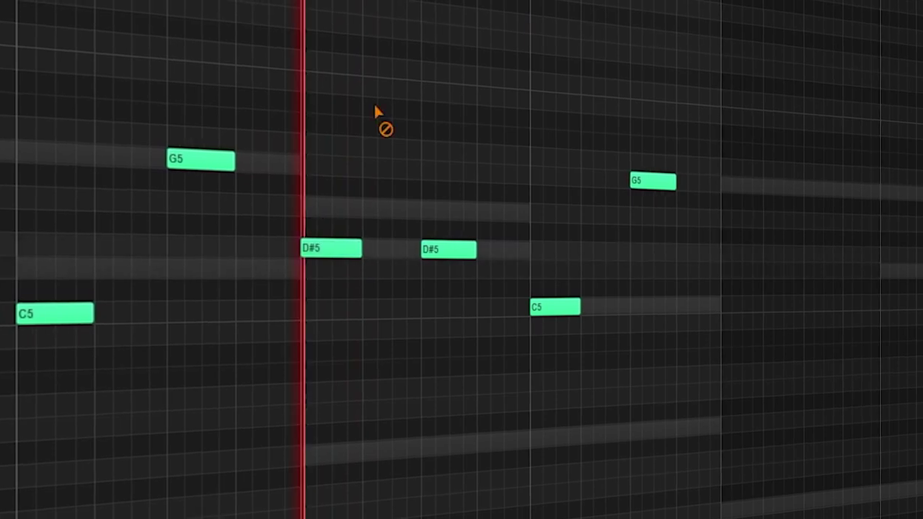
drag(416, 247, 433, 196)
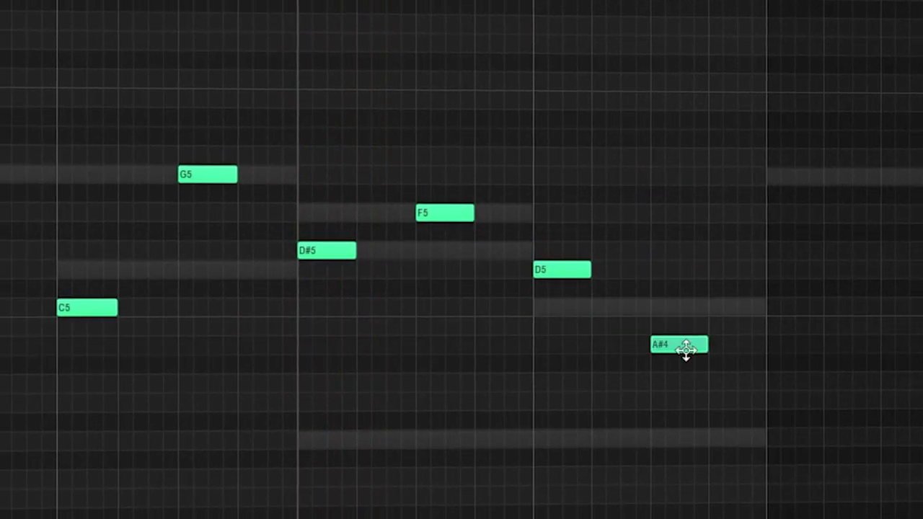
key(ctrl+l)
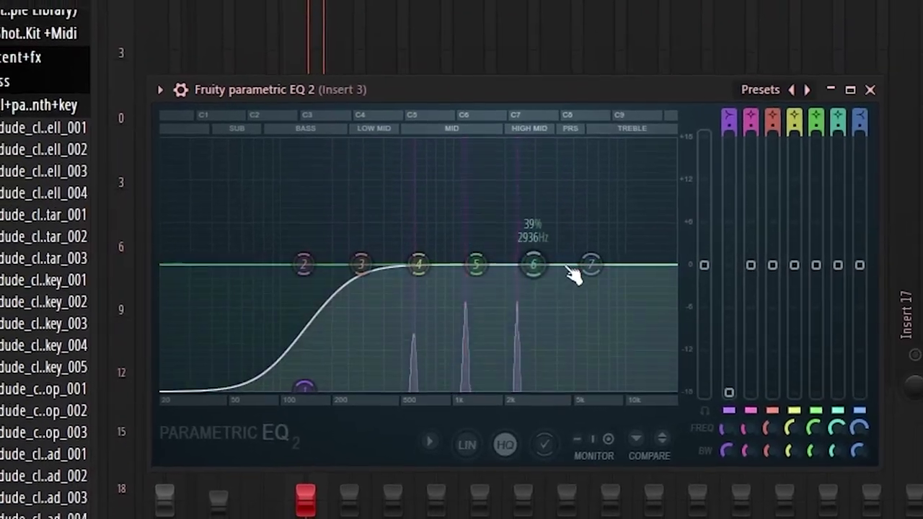
Step: Cut the synth's EQ highs, set ValhallaRoom to 73.3% mix and 45.6% depth, and raise Fast Dist threshold
drag(555, 229, 573, 364)
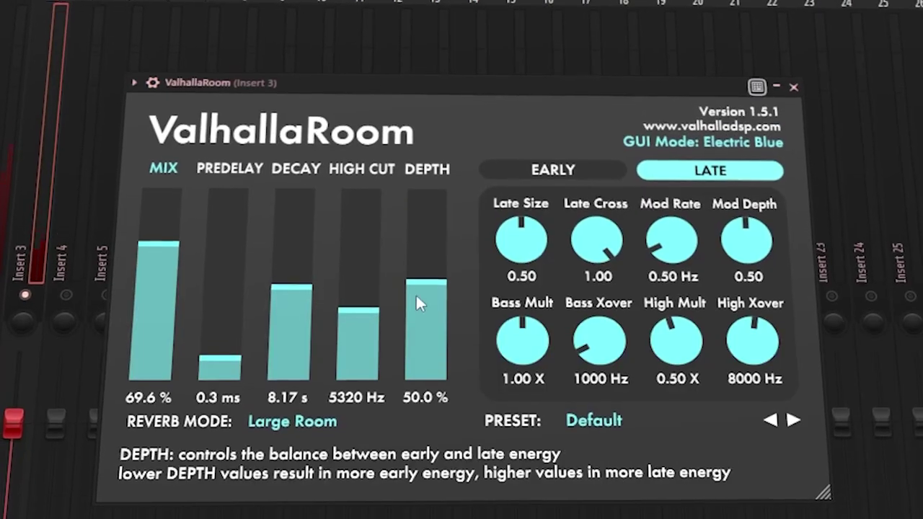
drag(420, 303, 426, 254)
drag(160, 249, 180, 249)
drag(414, 276, 415, 288)
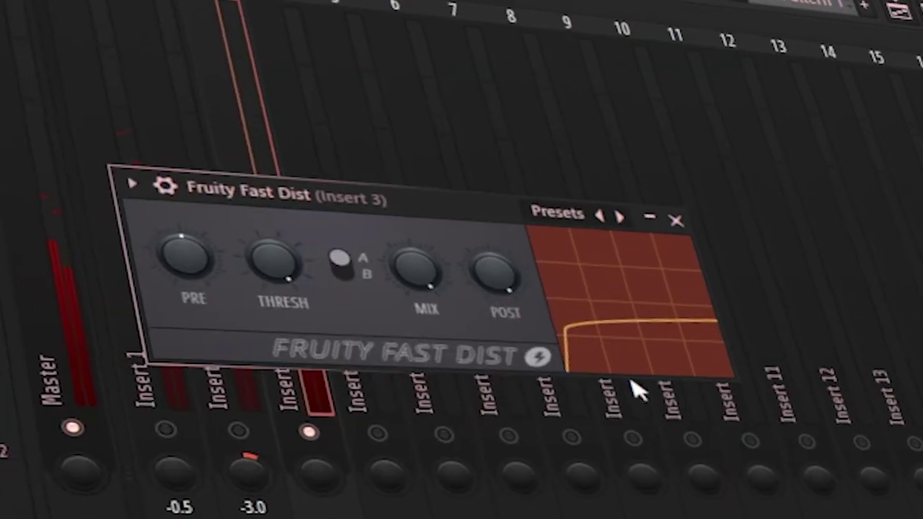
drag(273, 261, 272, 216)
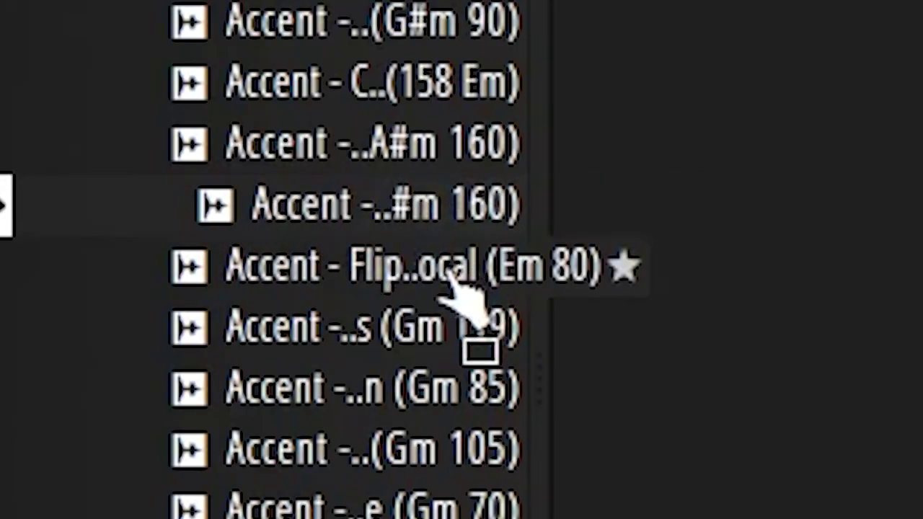
Step: Drop the Distribution 2 accent sample into the playlist at bar 3
drag(451, 277, 435, 237)
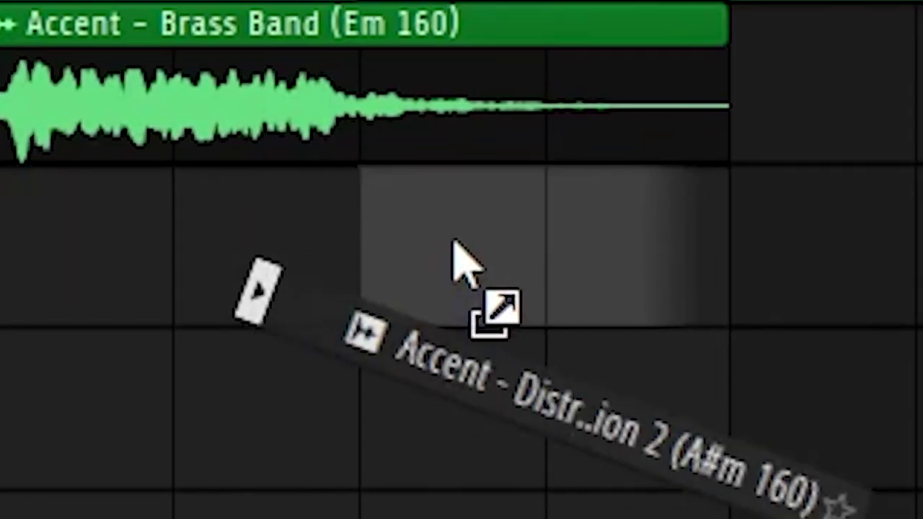
drag(457, 257, 540, 396)
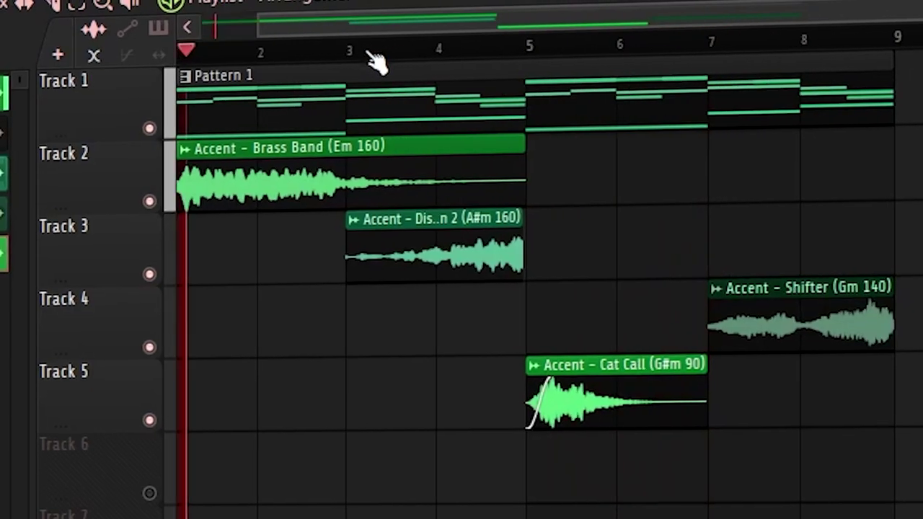
scroll(377, 58, up, 3)
scroll(906, 58, down, 3)
Step: Move Distribution 2, Cat Call and Shifter onto Track 2 back to back after Brass Band
drag(622, 256, 548, 220)
drag(722, 411, 676, 194)
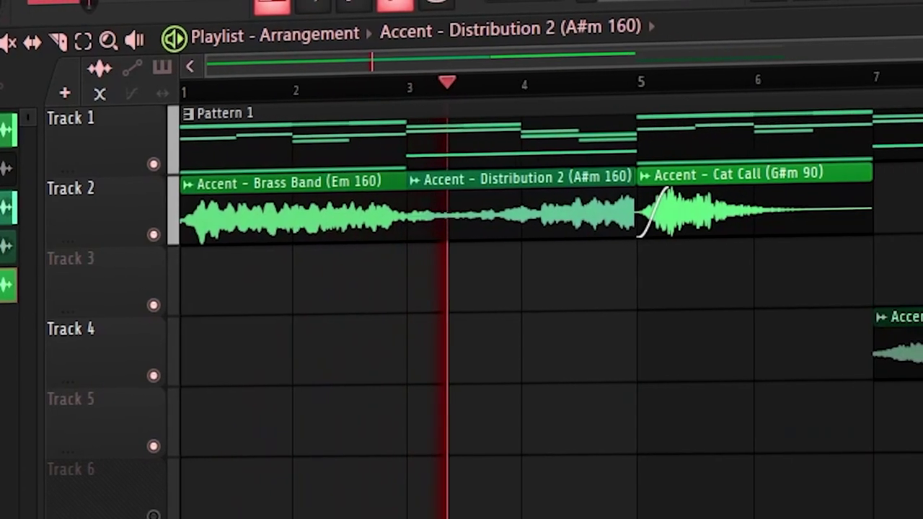
drag(902, 339, 898, 206)
Step: Add an F4 note to the melody in the piano roll
scroll(746, 91, down, 2)
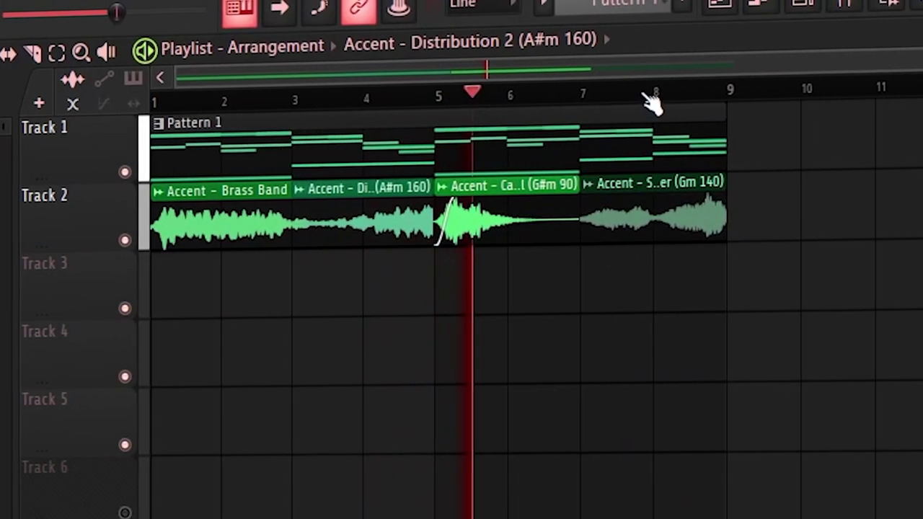
scroll(608, 81, up, 3)
scroll(514, 98, up, 4)
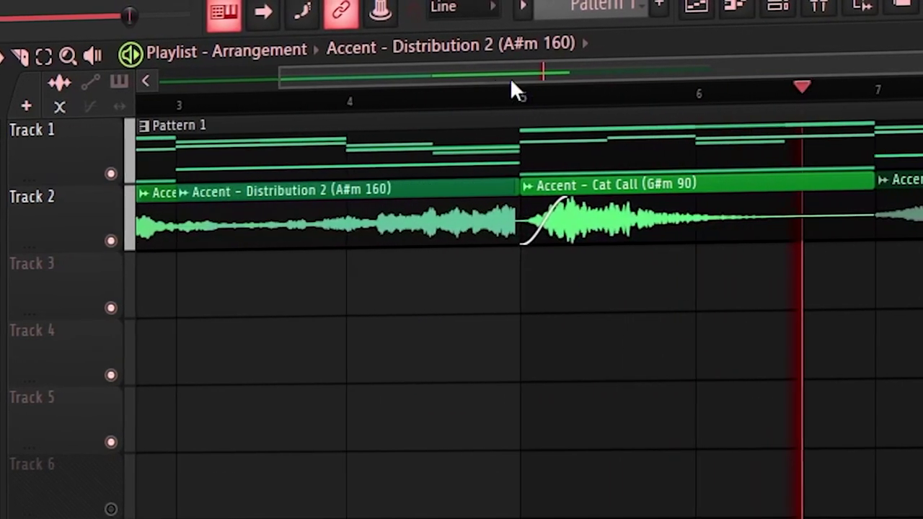
scroll(609, 92, down, 1)
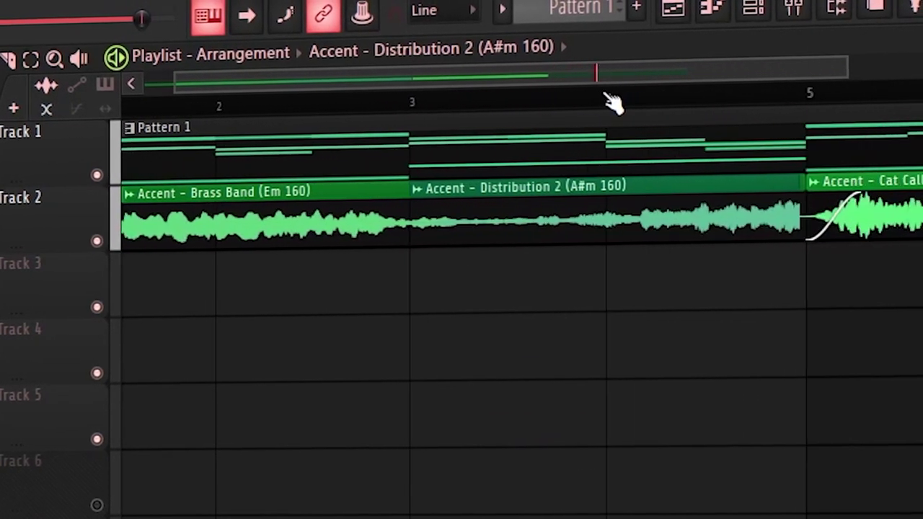
scroll(608, 103, down, 3)
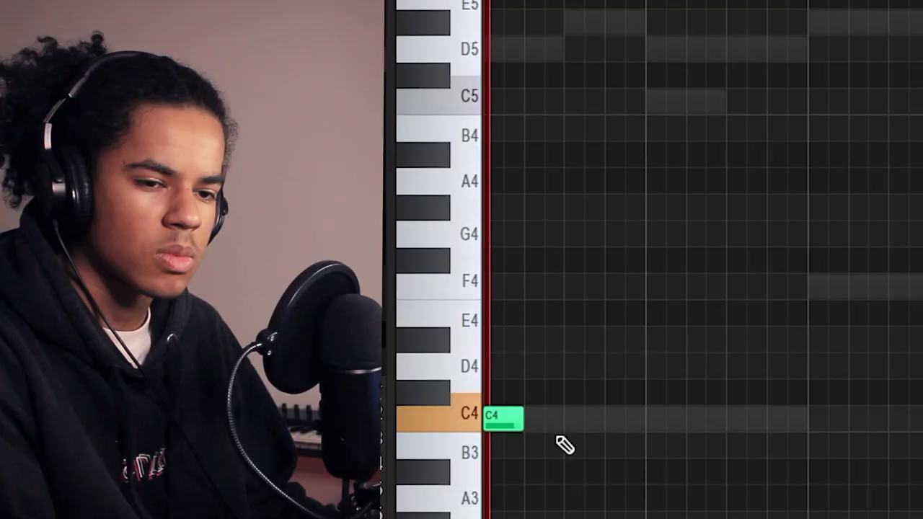
click(830, 282)
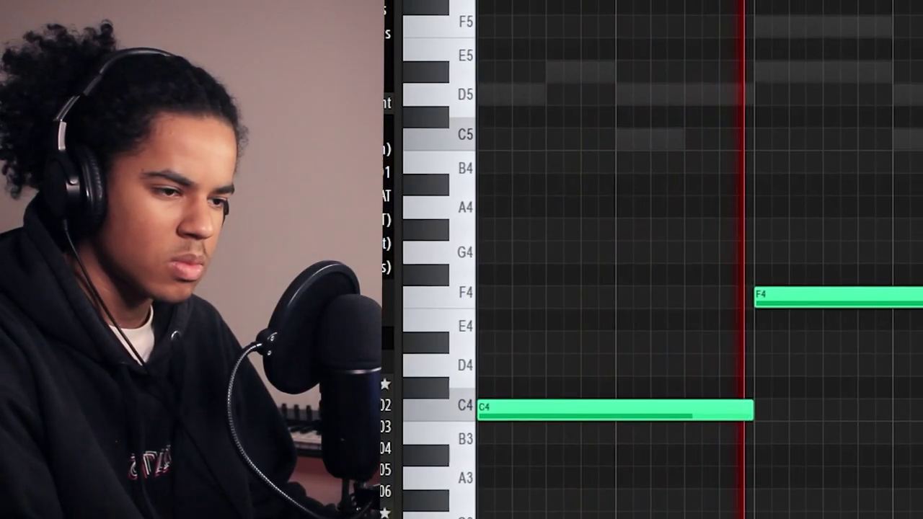
Step: Paint a Sample 1 clip onto an empty playlist track
scroll(837, 36, down, 6)
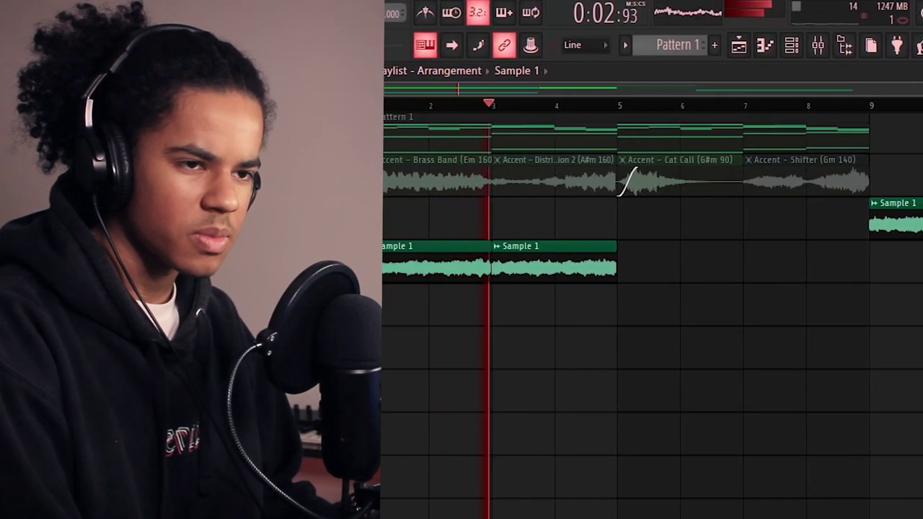
click(829, 310)
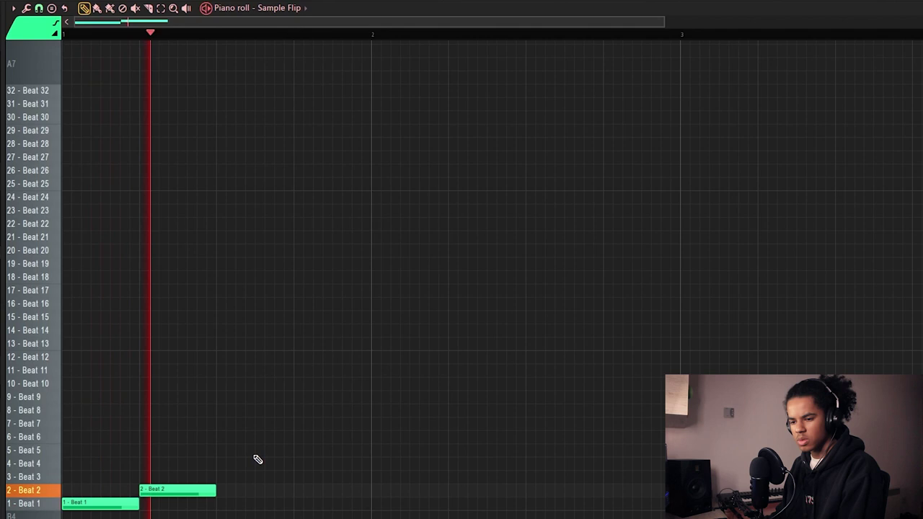
Step: Sequence bar 1's slice notes, adding notes after Beat 2 and Beat 4 and raising one to Beat 5
click(254, 477)
mouse_move(255, 477)
mouse_down()
mouse_move(239, 477)
mouse_move(248, 463)
mouse_up()
click(295, 476)
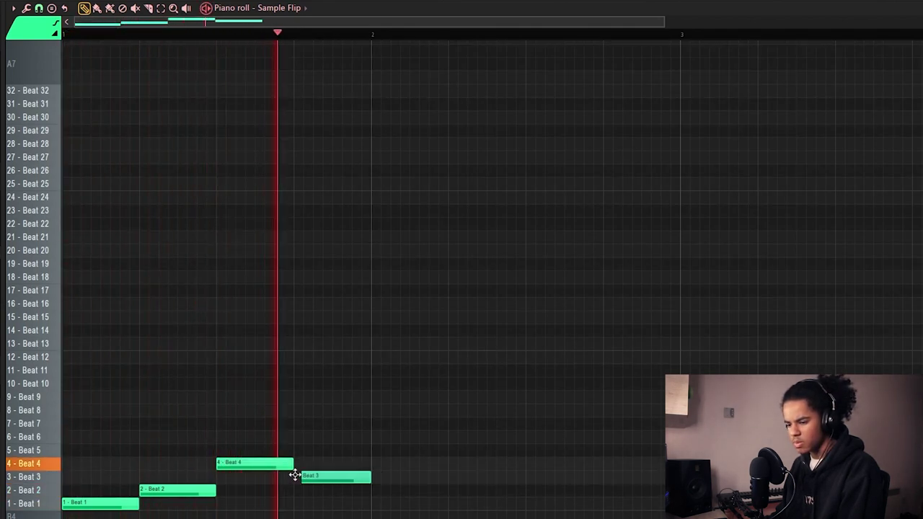
key(space)
drag(330, 470, 322, 451)
key(space)
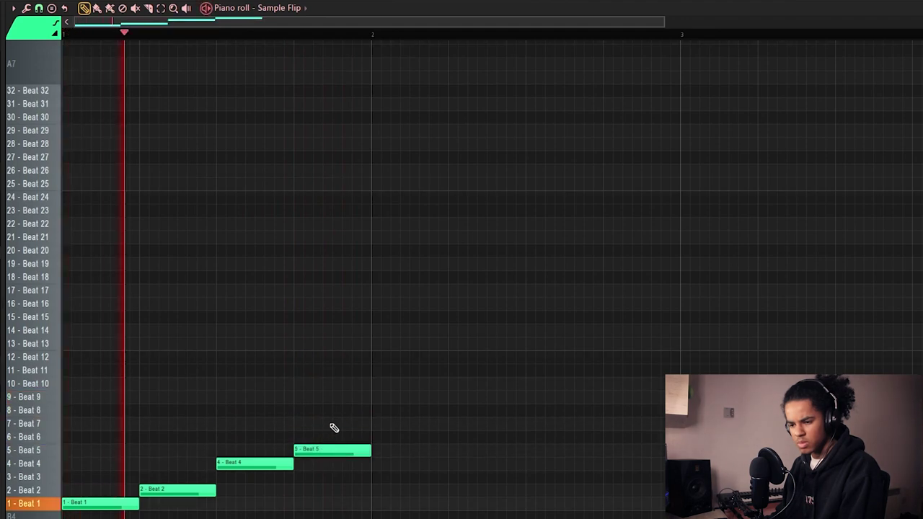
scroll(272, 340, down, 5)
mouse_move(187, 331)
mouse_down()
mouse_move(187, 289)
mouse_move(195, 333)
mouse_up()
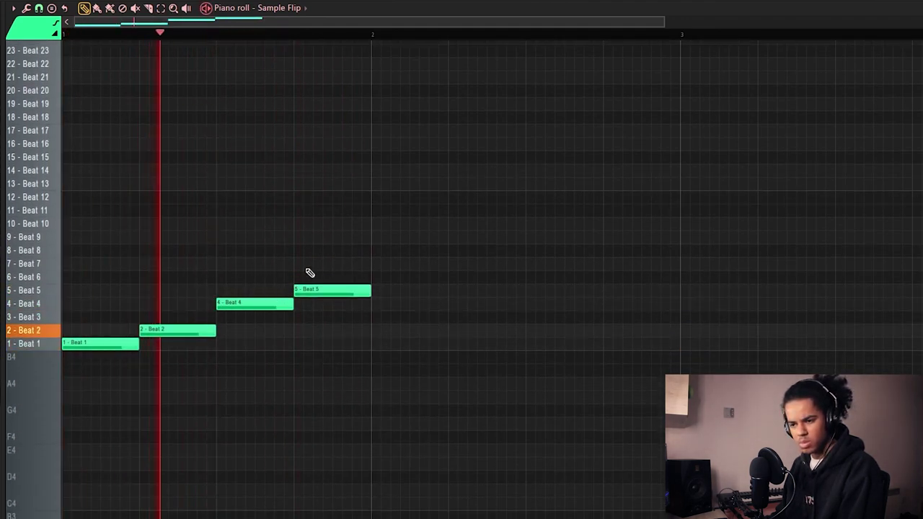
Step: Duplicate bar 1 into bar 2 and reorder it to Beat 4, Beat 3, Beat 2 and Beat 7
key(space)
key(ctrl+b)
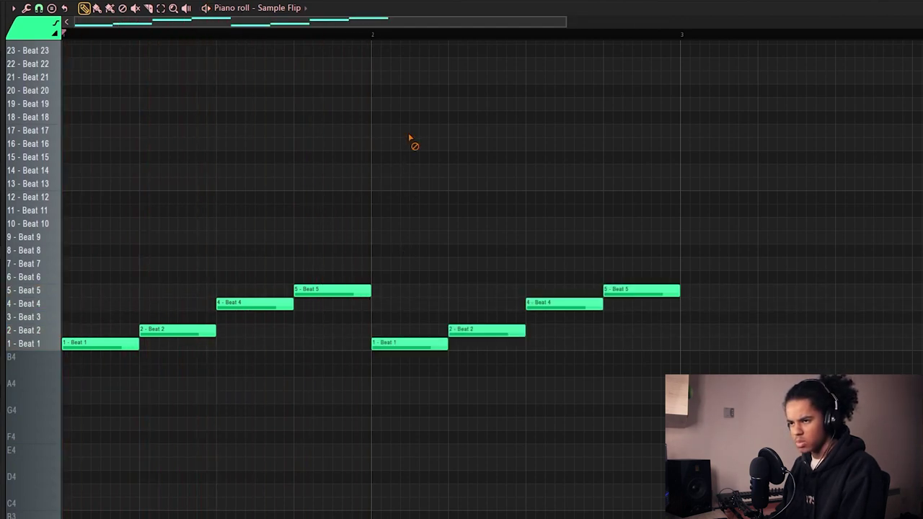
drag(432, 344, 432, 304)
drag(495, 331, 497, 317)
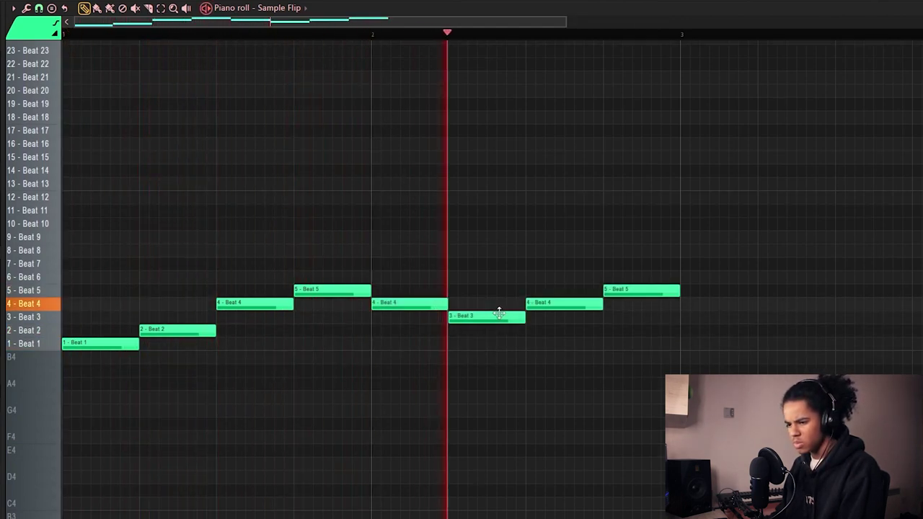
drag(552, 308, 551, 347)
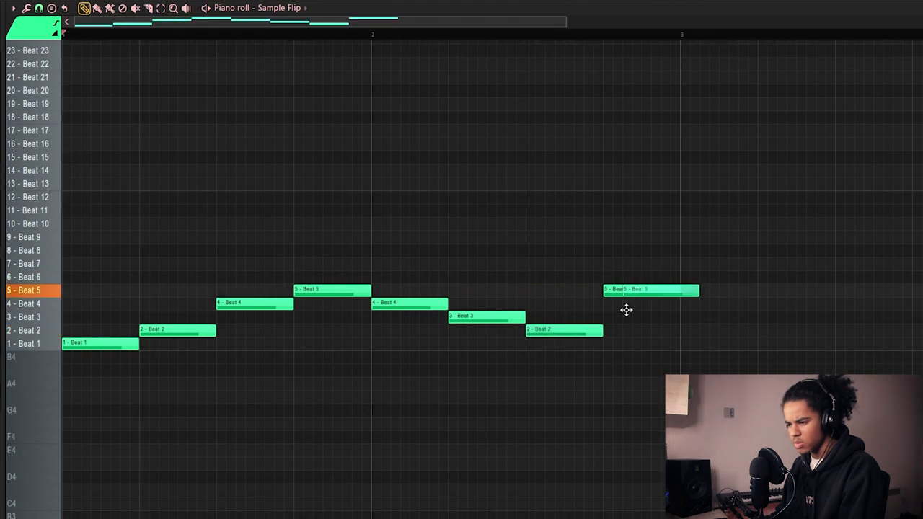
drag(627, 310, 606, 262)
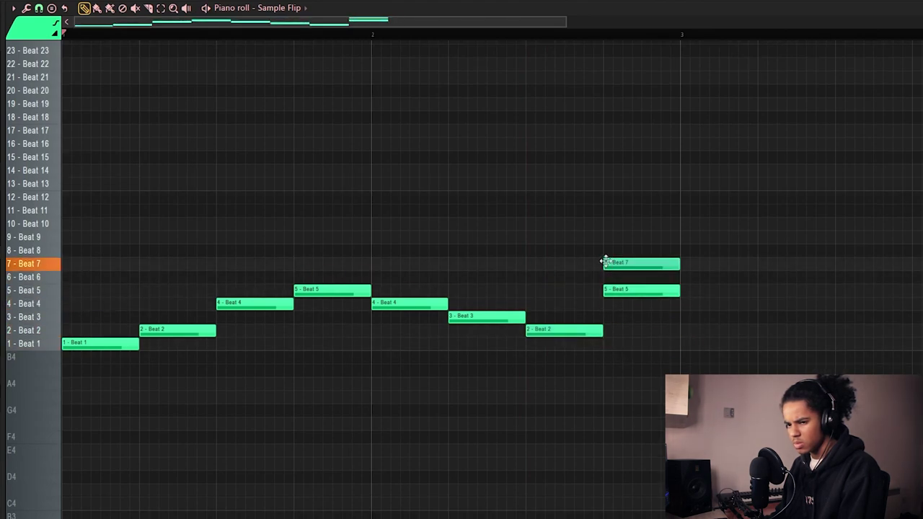
right_click(638, 293)
Step: Fill bar 3 with climbing slice notes around Beat 9–12, ending on the Beat 15 slice
scroll(572, 36, down, 2)
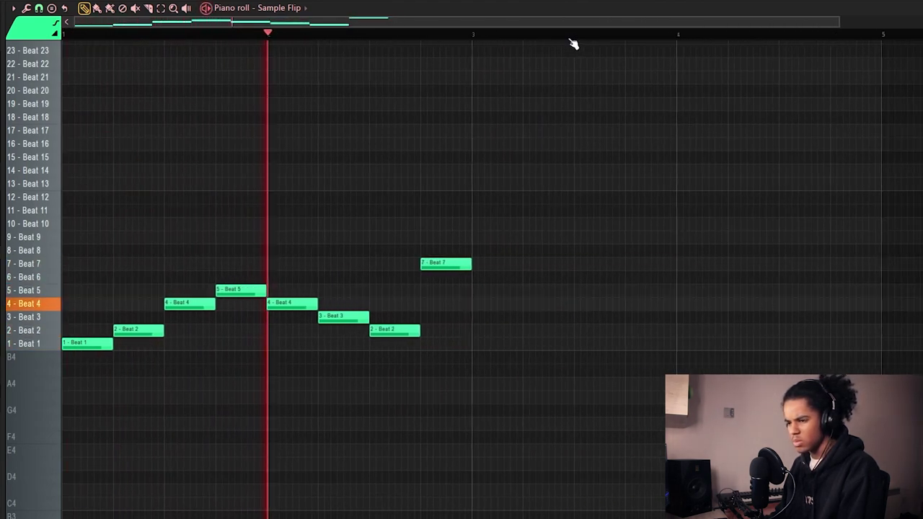
scroll(520, 217, up, 1)
click(476, 279)
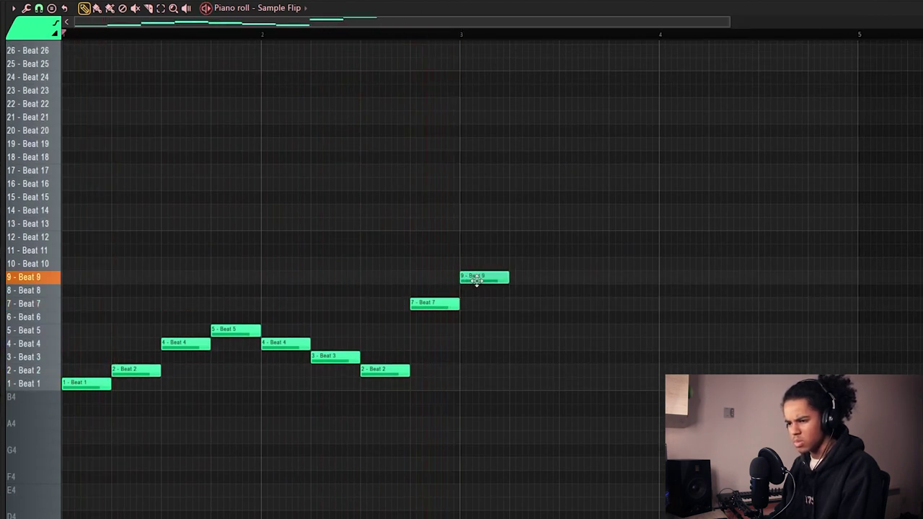
click(503, 251)
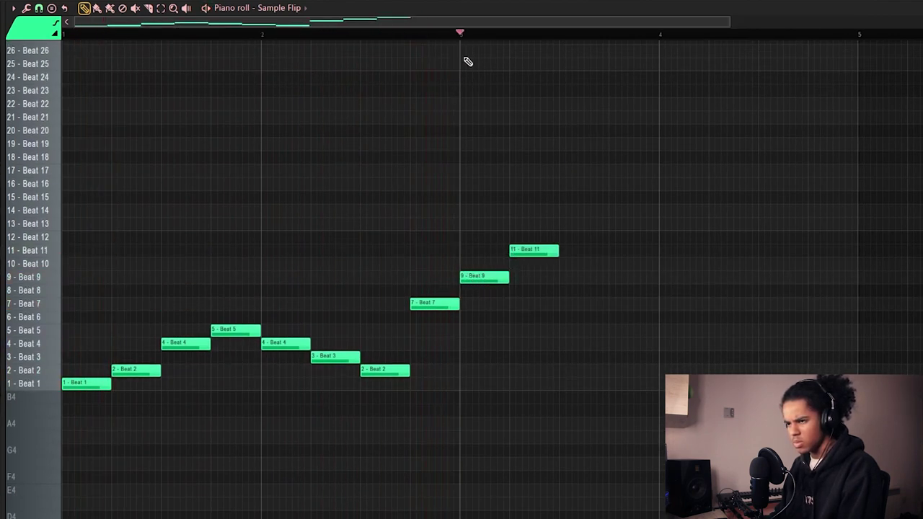
mouse_move(483, 277)
mouse_down()
mouse_move(490, 224)
mouse_move(485, 277)
mouse_up()
drag(534, 251, 535, 237)
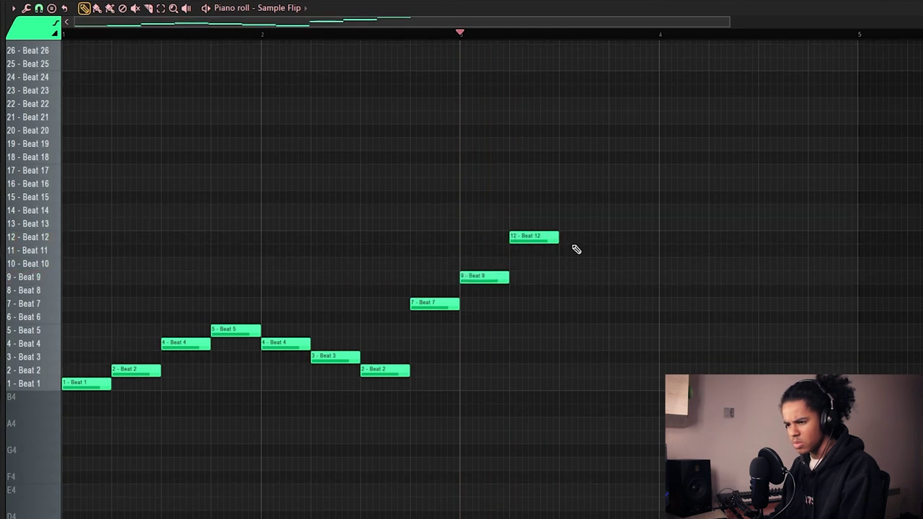
drag(627, 222, 624, 186)
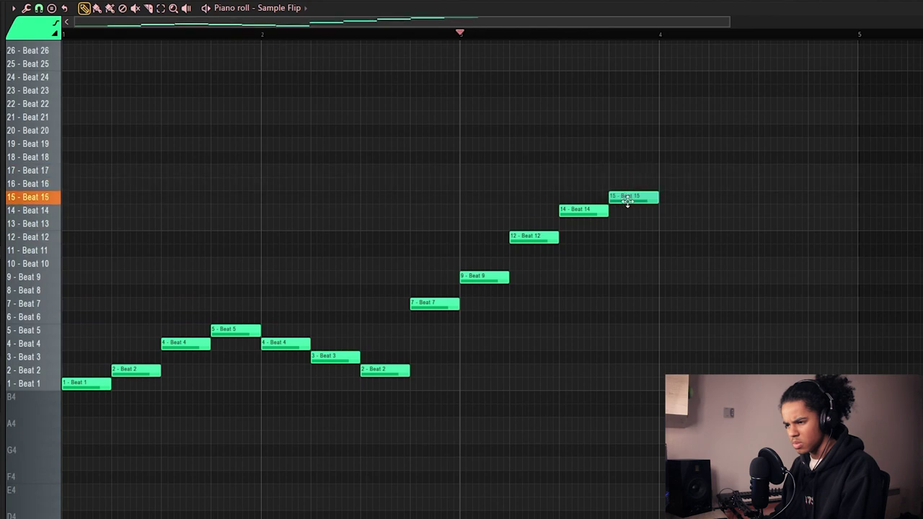
scroll(621, 38, down, 1)
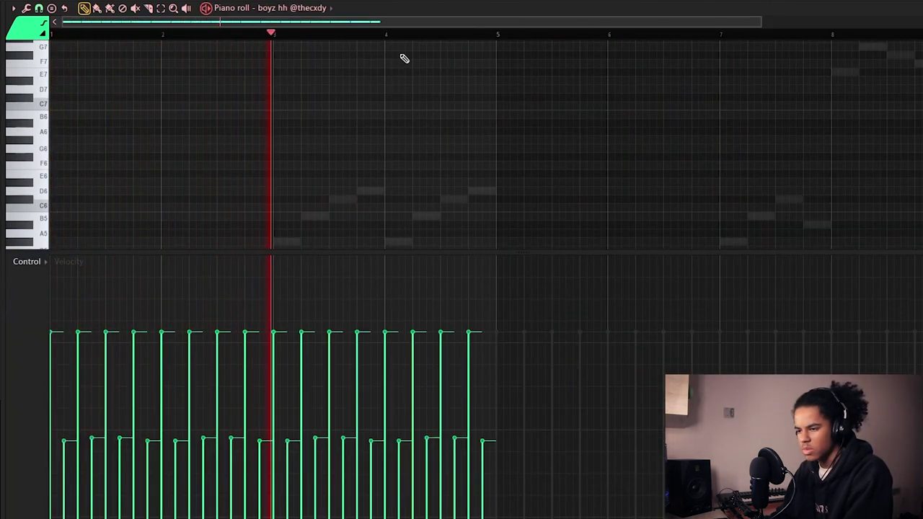
Step: Randomize the velocities of all hi-hat notes with the randomizer (Alt+R)
scroll(435, 173, down, 2)
drag(422, 253, 423, 518)
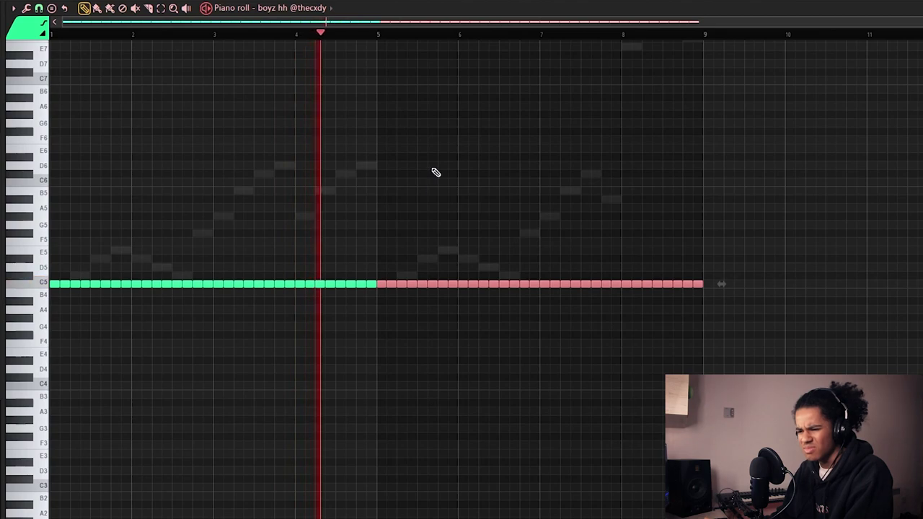
drag(515, 516, 515, 80)
key(ctrl+a)
key(alt+r)
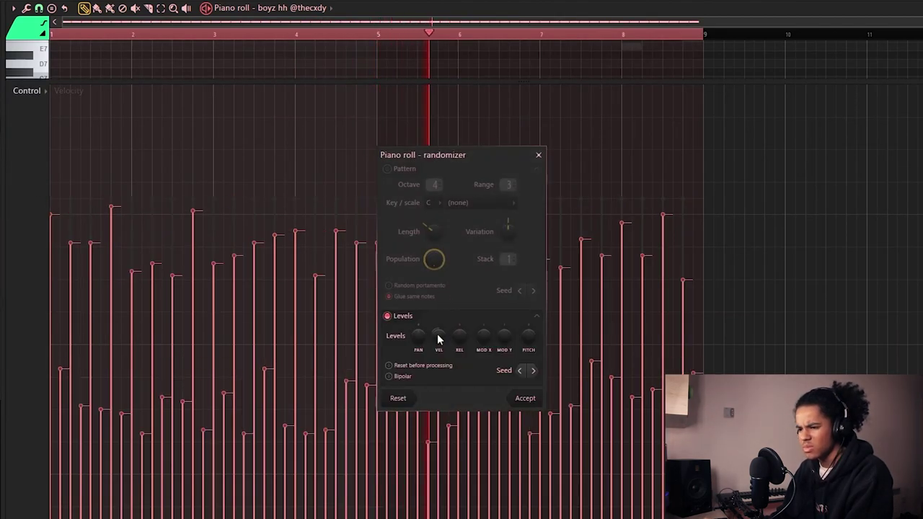
click(524, 398)
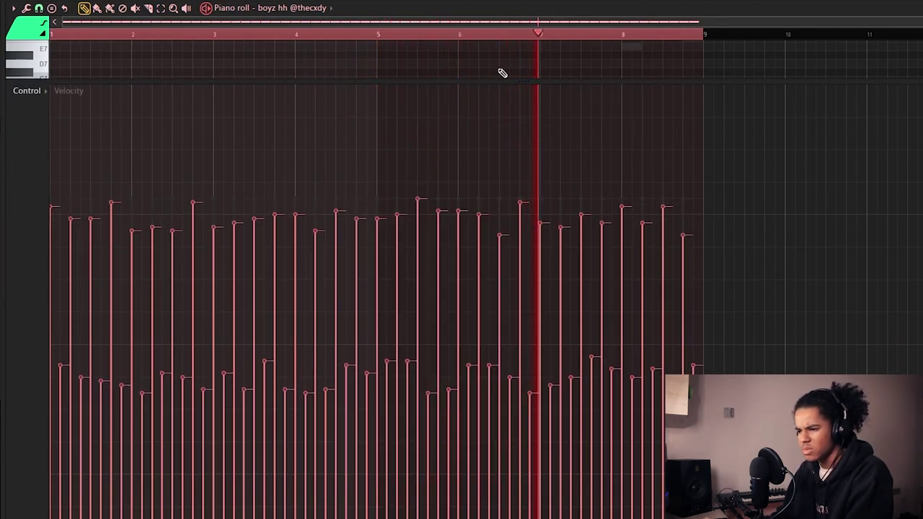
drag(501, 79, 527, 339)
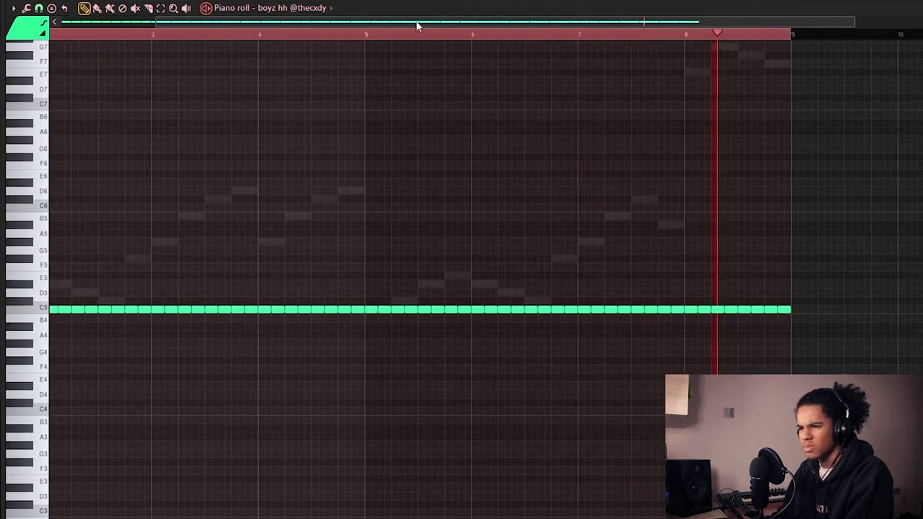
Step: Delete three groups of short stray notes from the melody
key(F5)
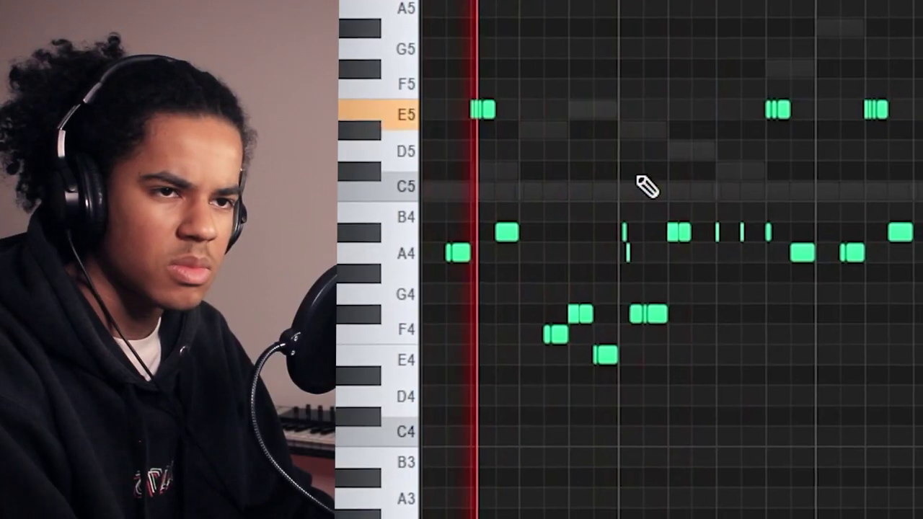
drag(622, 184, 661, 328)
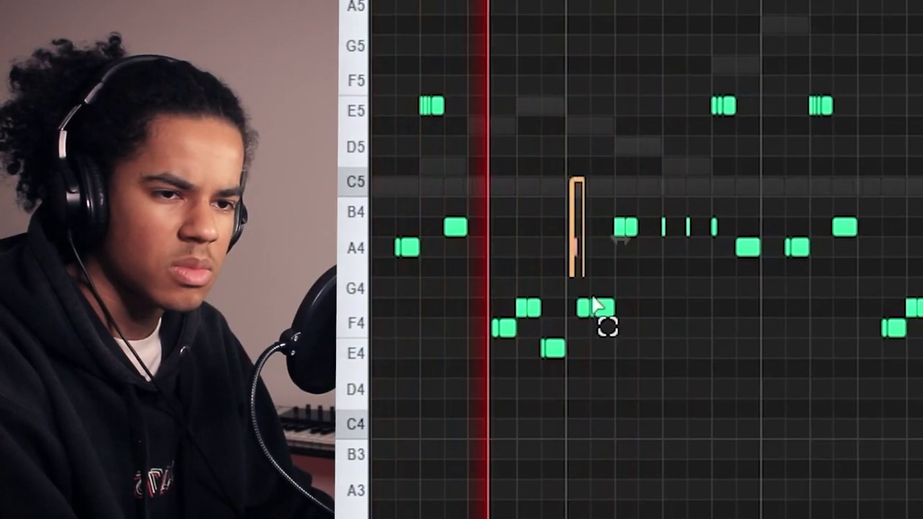
key(Delete)
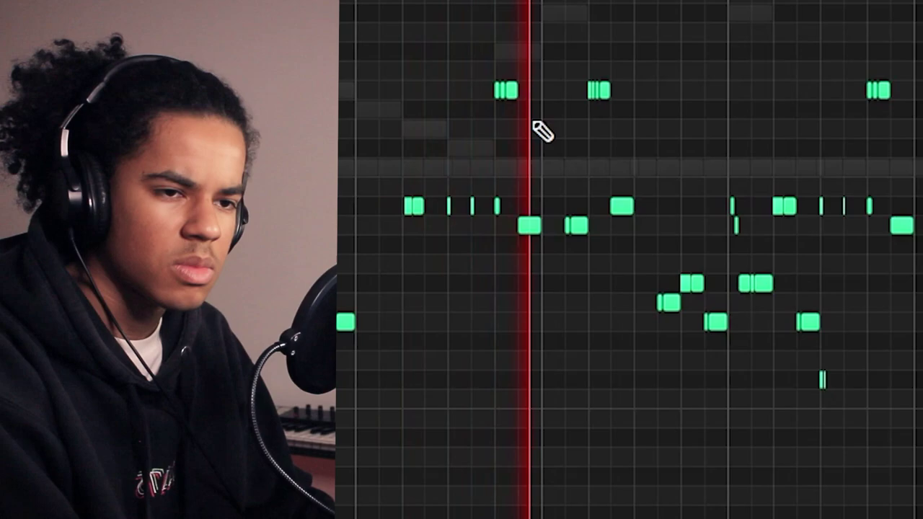
drag(780, 181, 814, 292)
key(Delete)
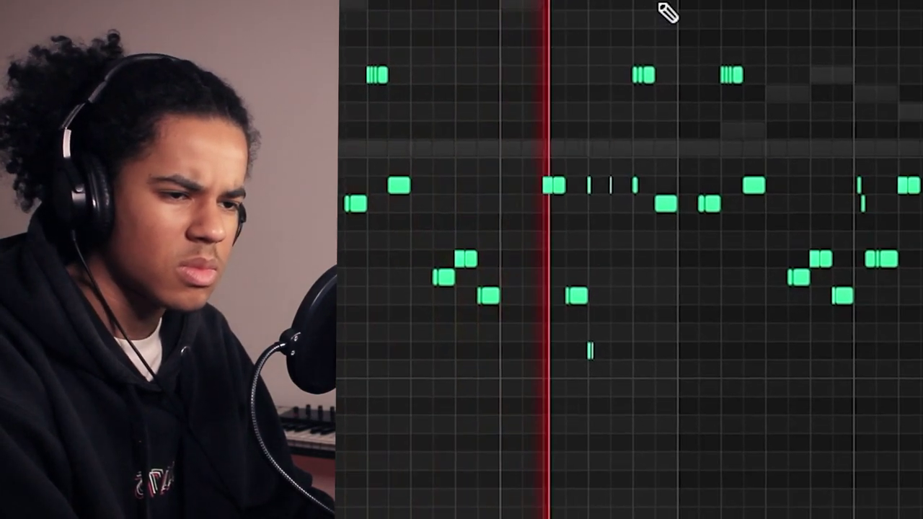
drag(663, 113, 706, 232)
key(Delete)
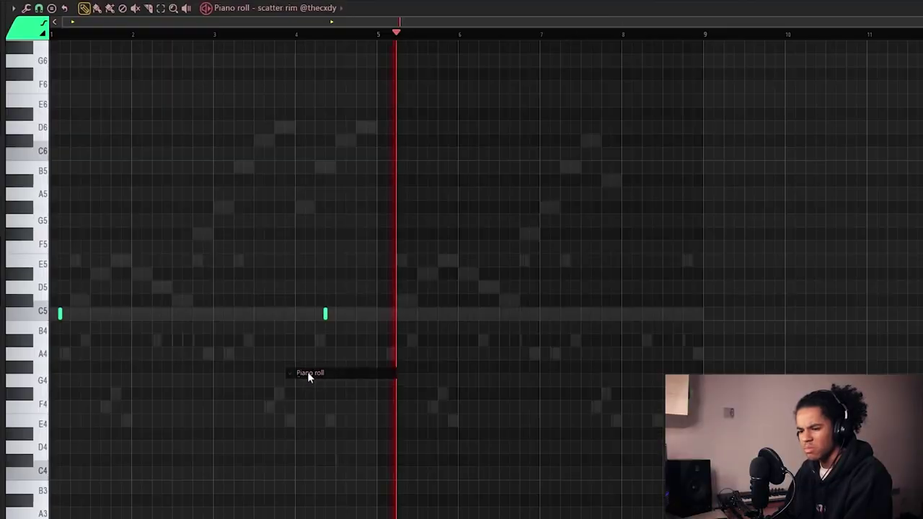
Step: Add two C5 hits to the belmont snare pattern
drag(51, 282, 469, 373)
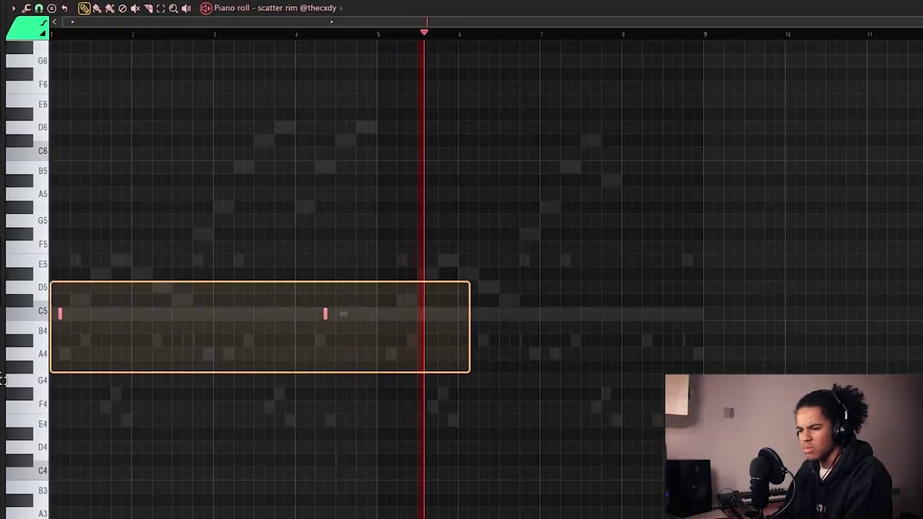
scroll(593, 39, up, 3)
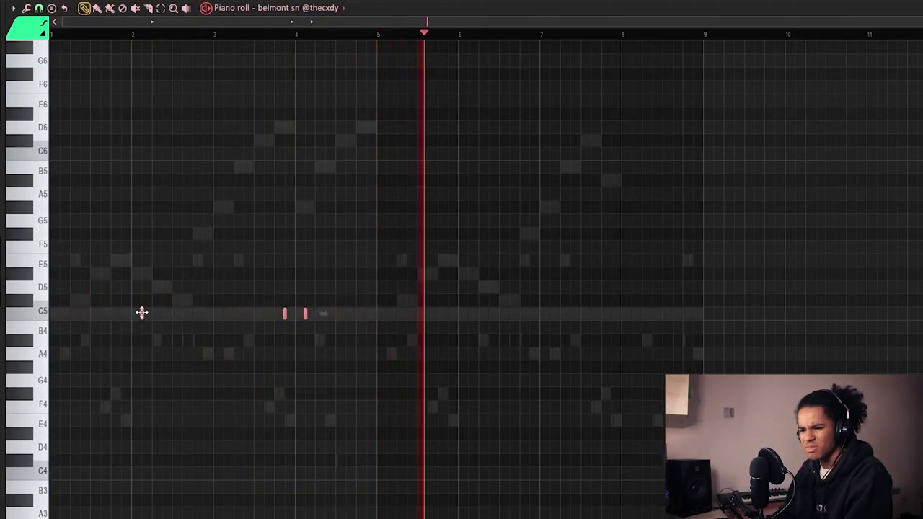
click(530, 313)
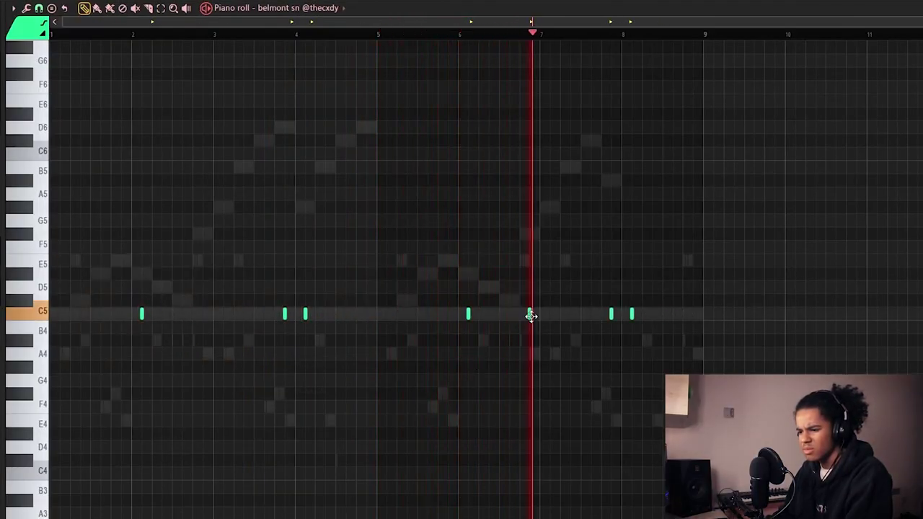
click(632, 314)
Step: Add a second C5 hit to the open crash pattern
scroll(718, 42, up, 3)
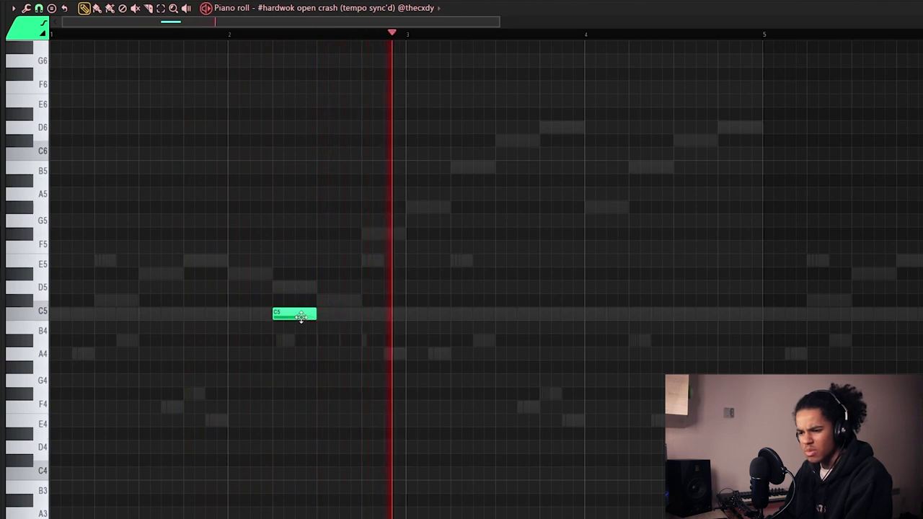
scroll(497, 33, down, 4)
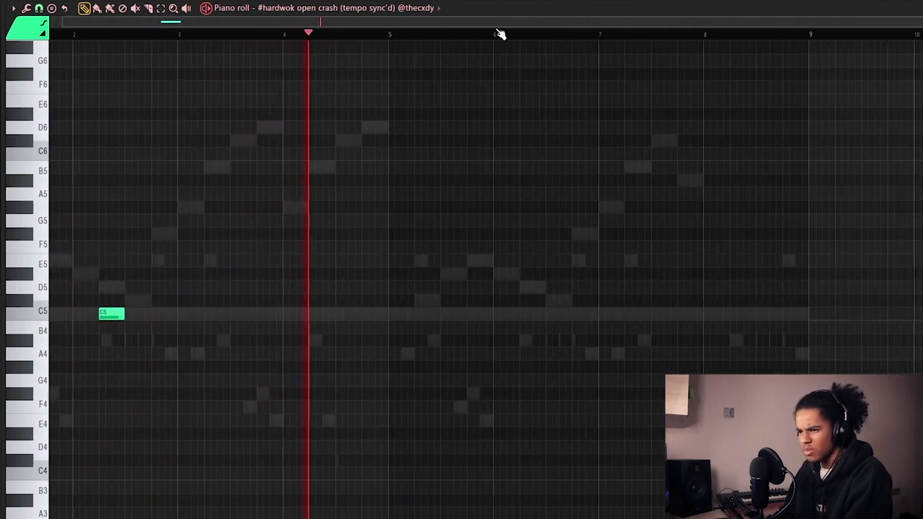
click(218, 314)
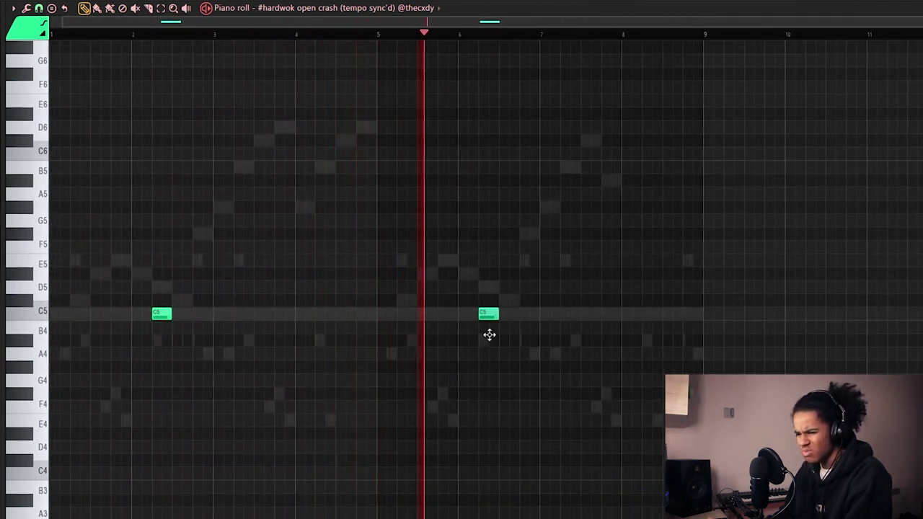
Step: Toggle a Perc 4 step and add a short C5 hit in the Perc 4 piano roll
scroll(577, 39, up, 3)
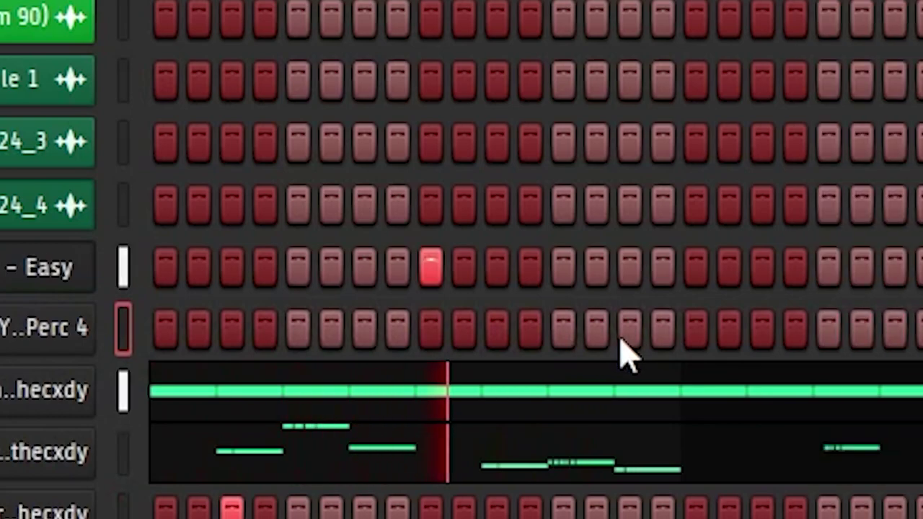
click(453, 328)
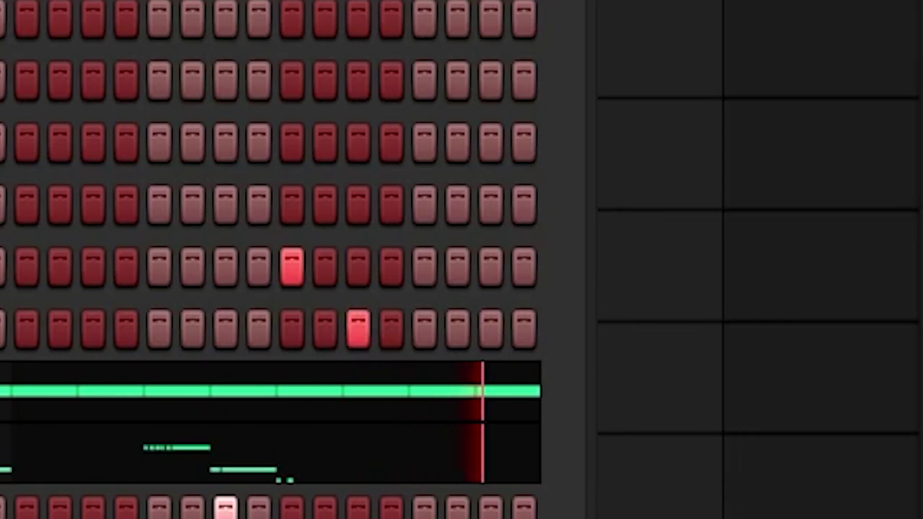
right_click(288, 332)
click(317, 336)
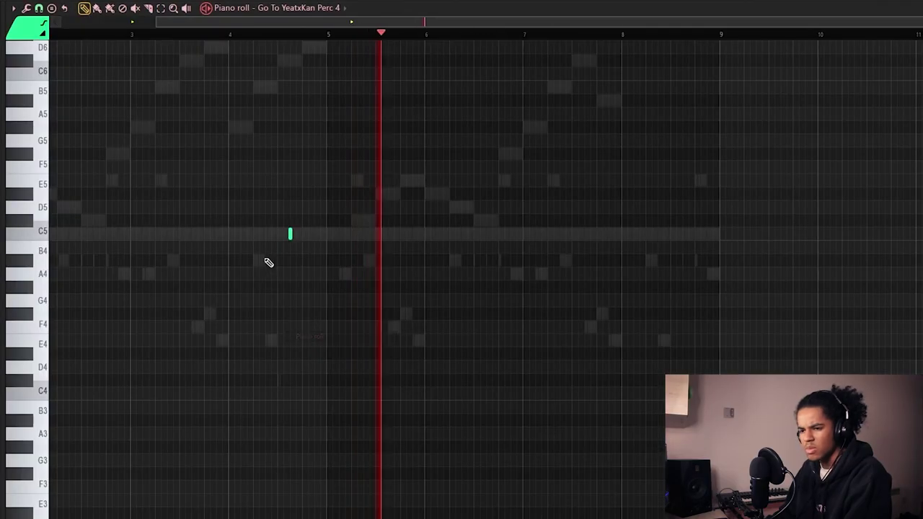
scroll(609, 35, up, 4)
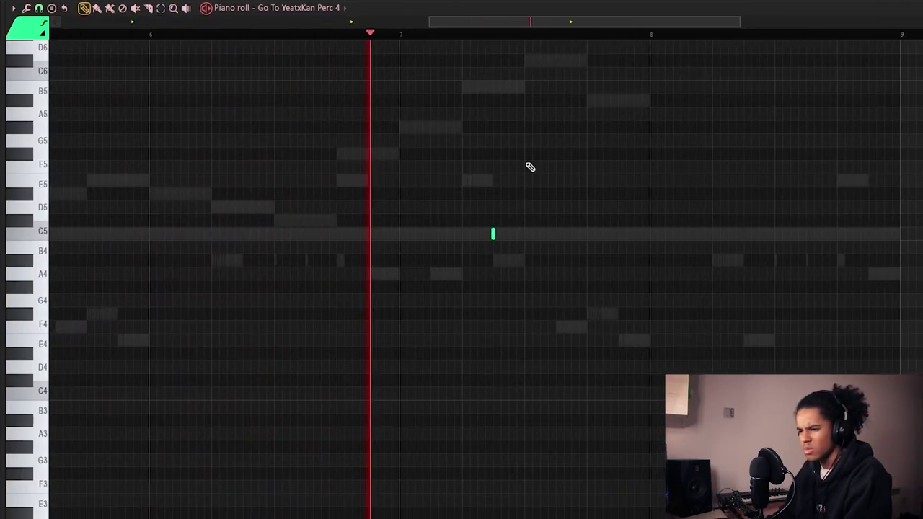
drag(588, 23, 635, 29)
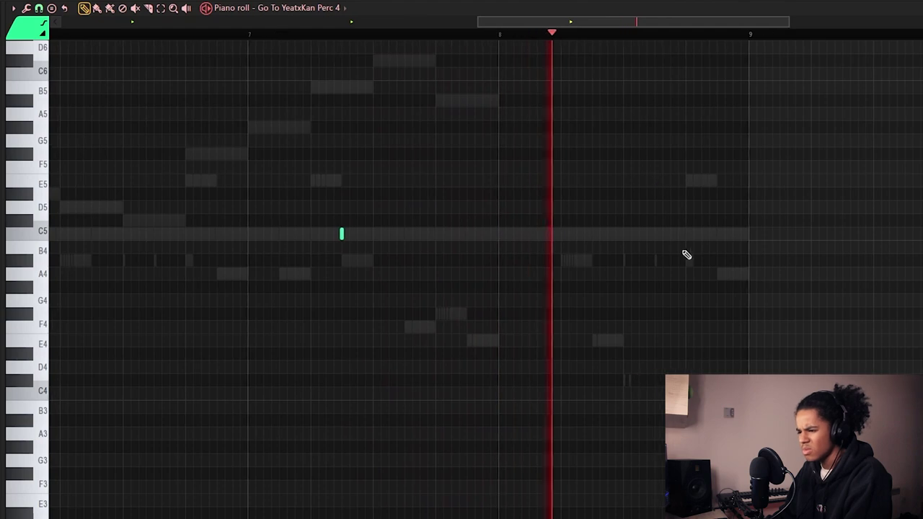
click(713, 233)
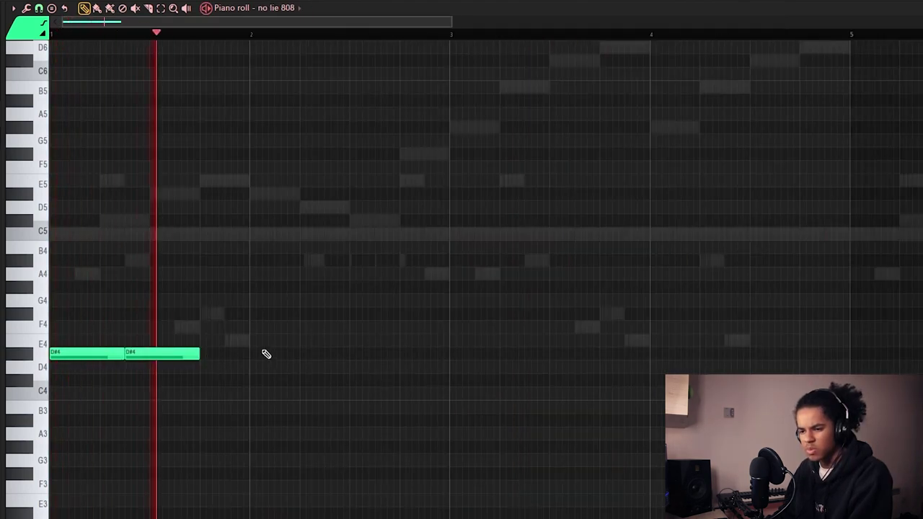
Step: Draw D#4 808 notes and start playback to hear them
click(301, 353)
click(454, 274)
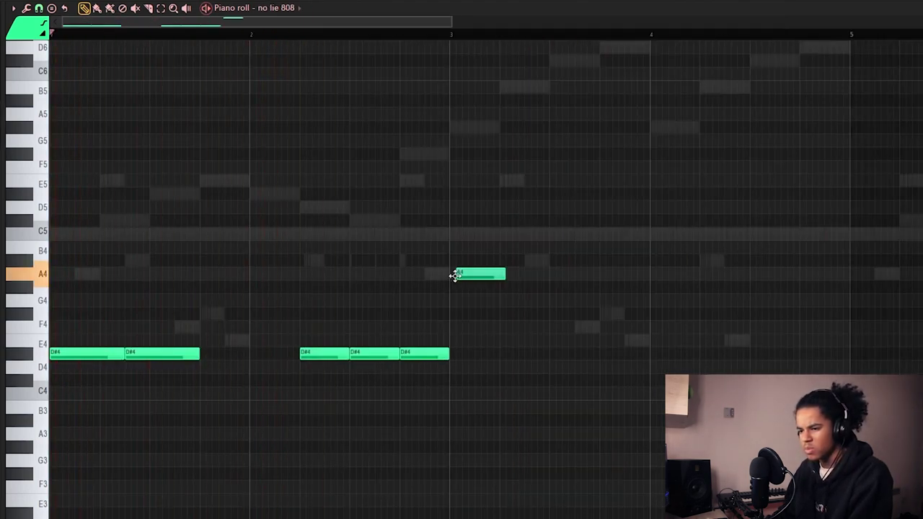
drag(454, 275, 447, 288)
key(space)
scroll(457, 192, down, 3)
Step: Add G#4 notes after the D#4s, removing a trial B4 note
click(445, 210)
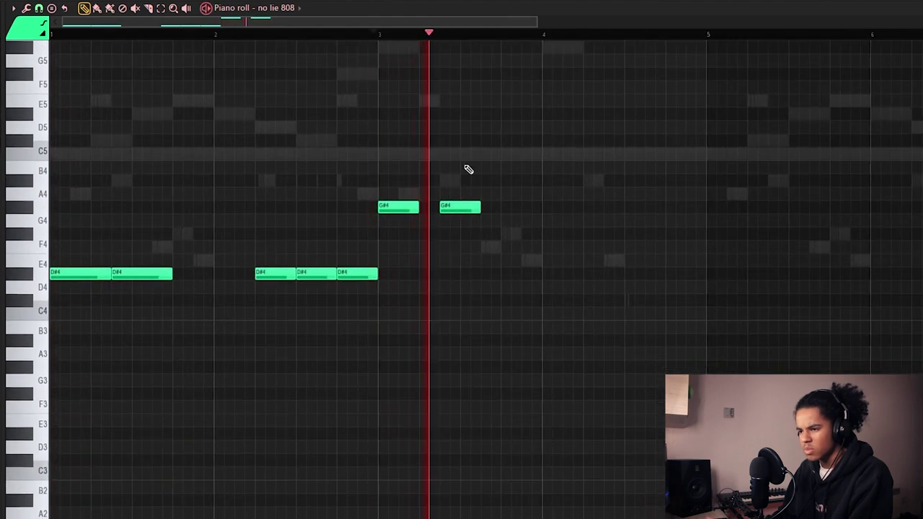
click(503, 208)
click(586, 178)
right_click(588, 180)
key(space)
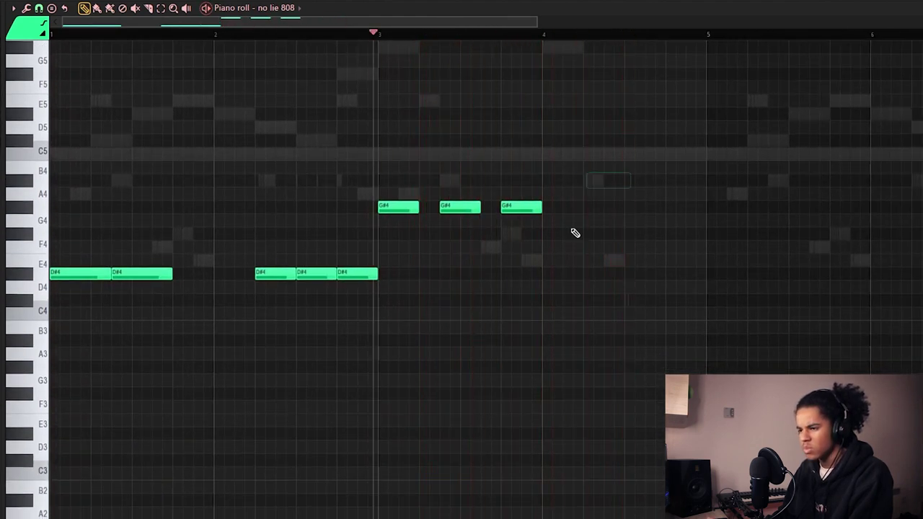
key(space)
Step: Copy the G#4 notes further right, make the notes legato, and duplicate the pattern into bars 5–9
drag(635, 161, 608, 207)
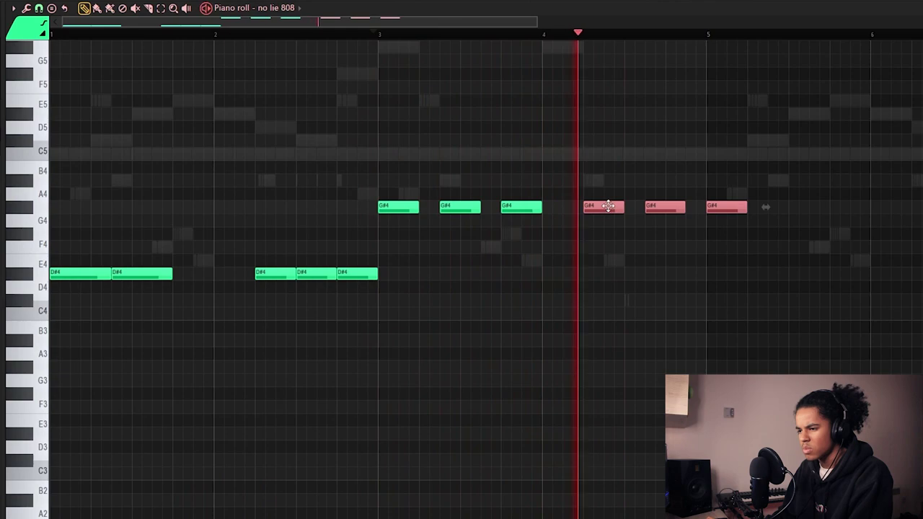
click(732, 237)
right_click(727, 207)
key(ctrl+l)
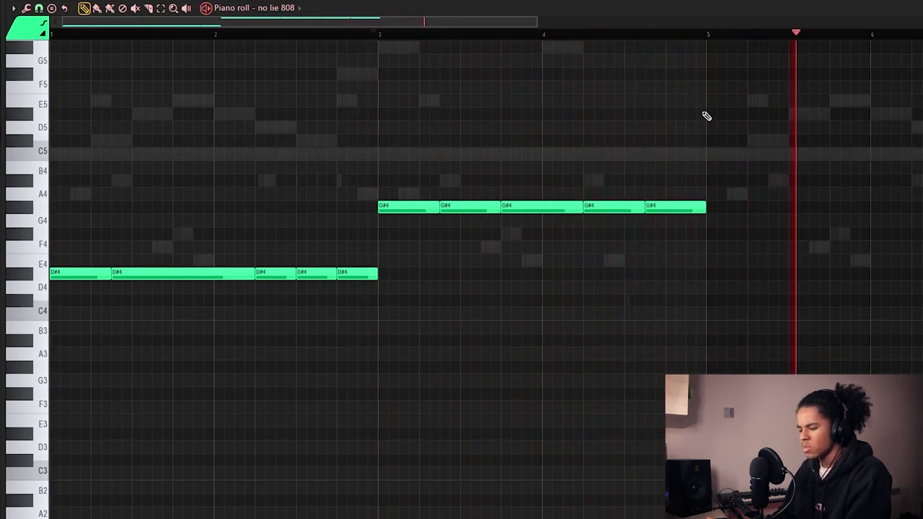
key(ctrl+b)
key(ctrl+d)
Step: Split a D#4 note, stretch the last D#4 to fill the gap, and raise the short piece to D#5
scroll(670, 127, down, 3)
scroll(667, 38, up, 3)
ctrl+drag(777, 161, 645, 237)
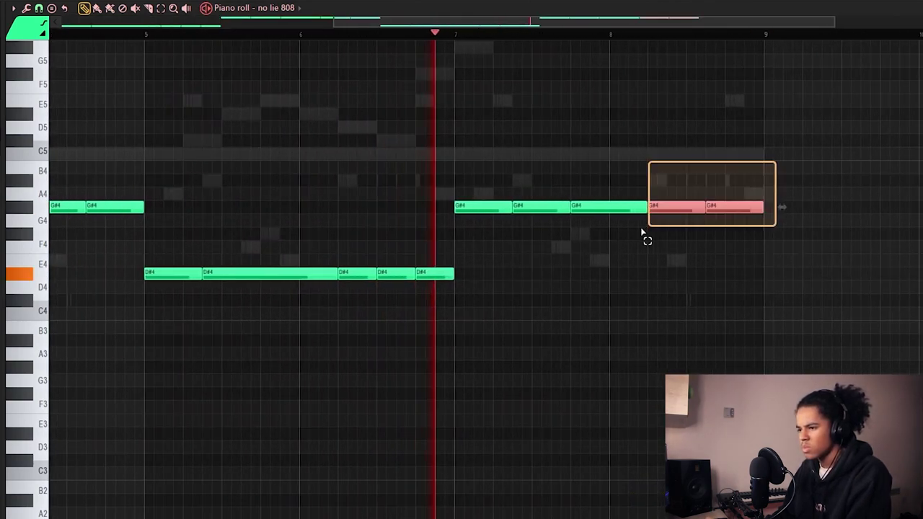
key(ctrl+d)
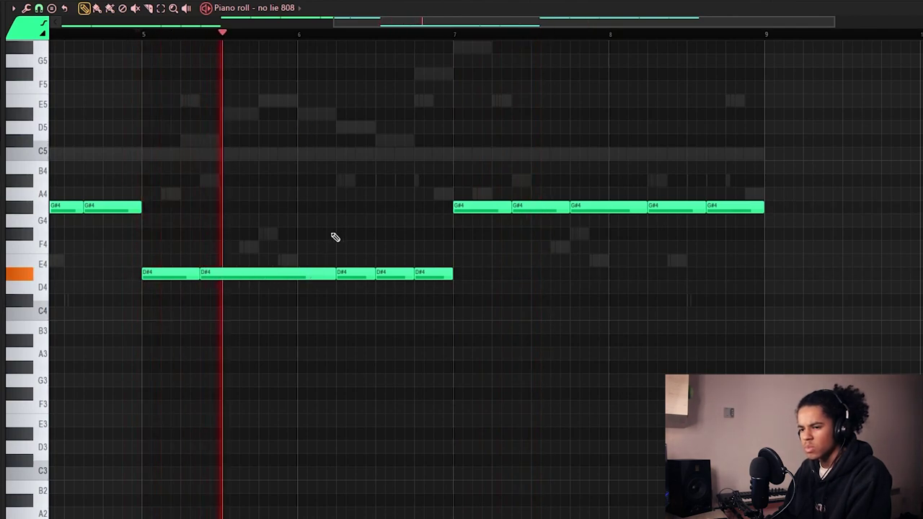
click(398, 273)
right_click(421, 274)
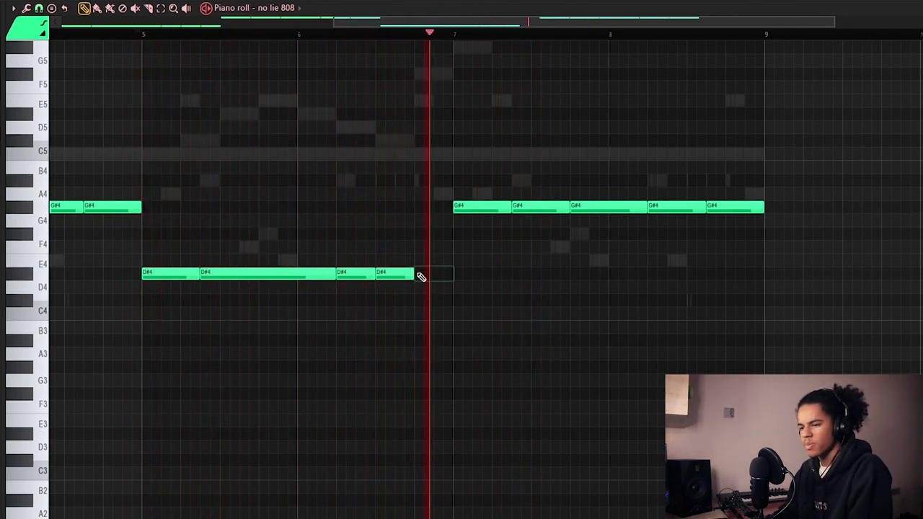
drag(416, 279, 451, 285)
ctrl+drag(383, 255, 388, 326)
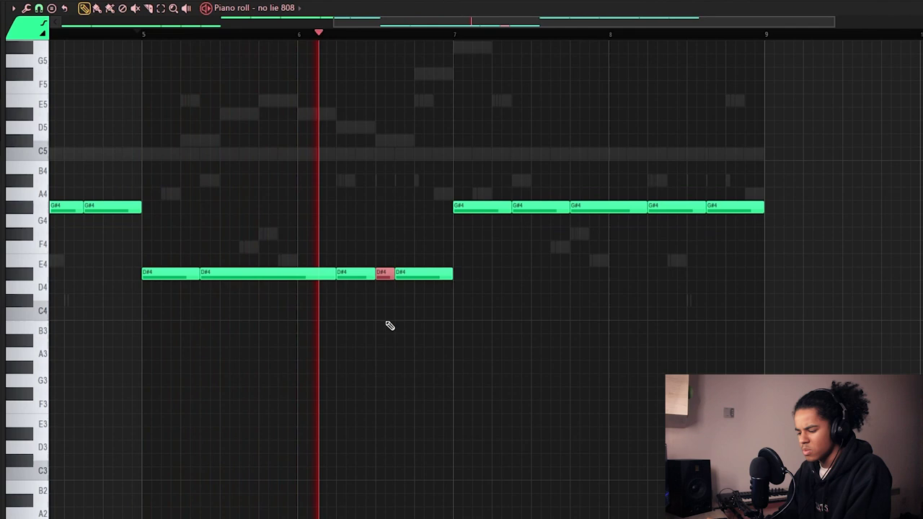
key(ctrl+Up)
Step: Raise a G#4 note to A#4 and transpose all 808 notes down two octaves
scroll(570, 282, up, 3)
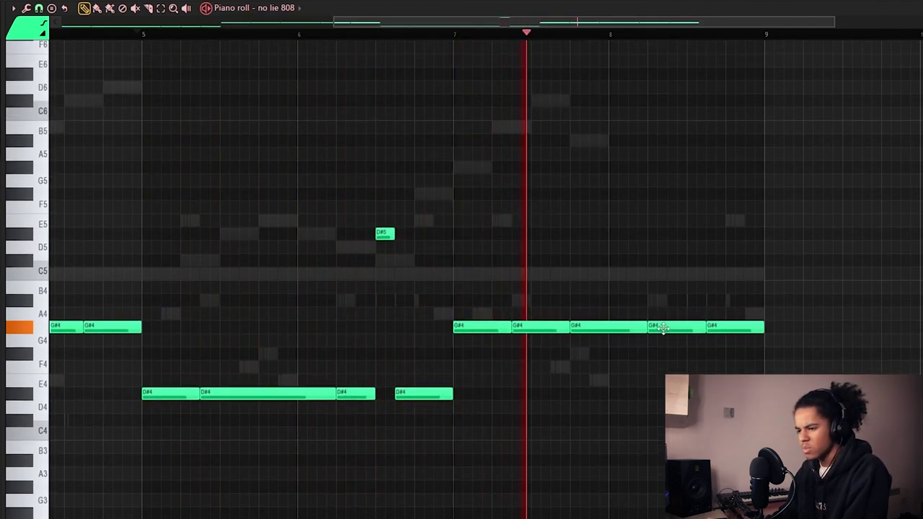
drag(665, 328, 665, 300)
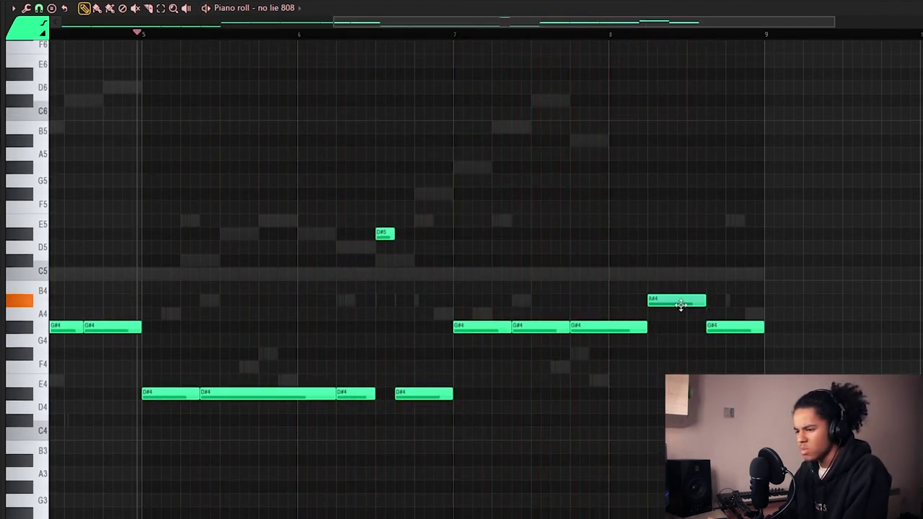
drag(721, 327, 719, 301)
scroll(704, 43, down, 3)
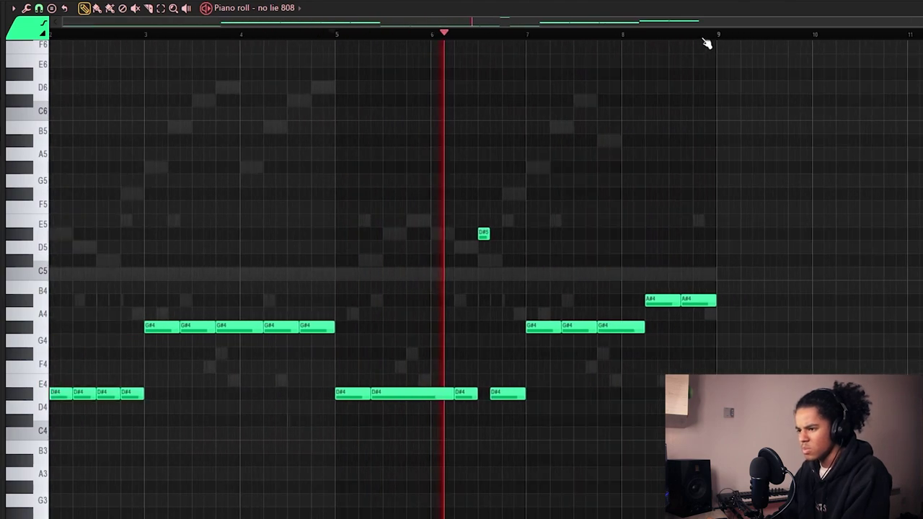
key(ctrl+Down)
key(ctrl+Down)
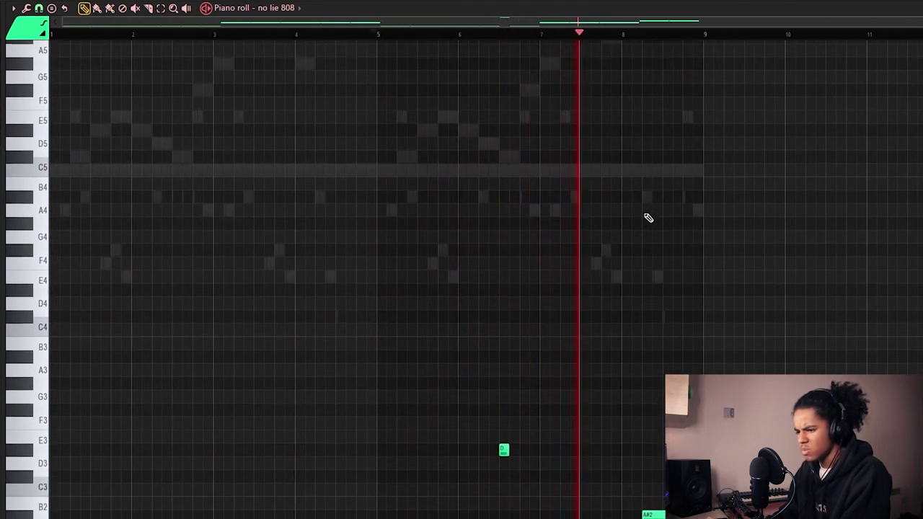
Step: Lengthen the last two D#2 notes so they reach the G#2 notes
scroll(647, 216, down, 8)
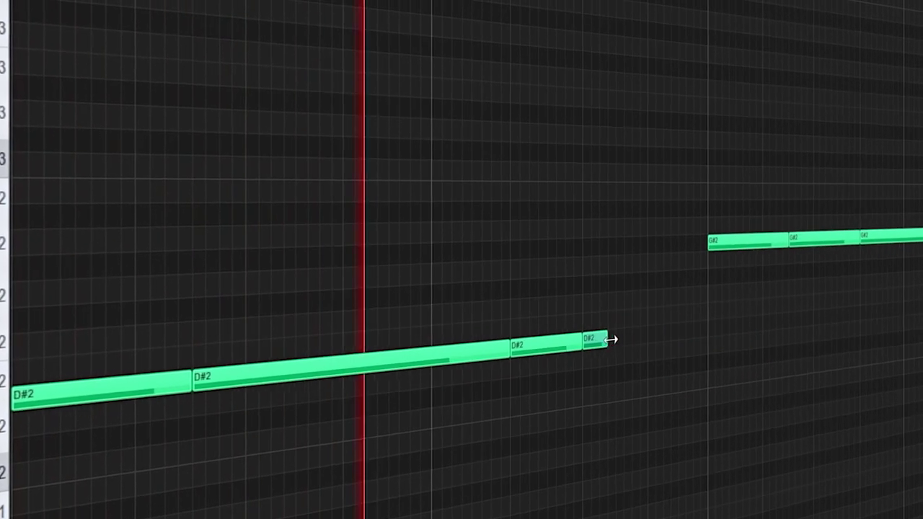
drag(557, 382, 509, 416)
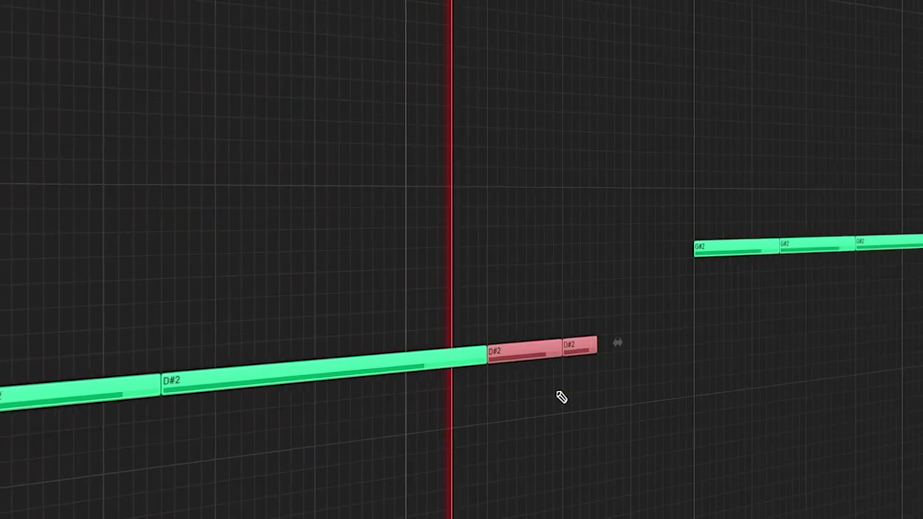
drag(597, 346, 693, 339)
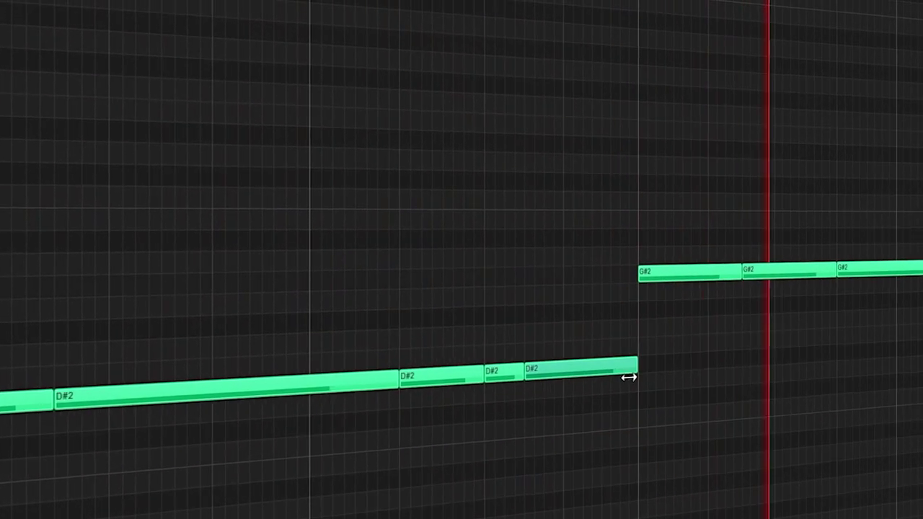
scroll(707, 21, down, 3)
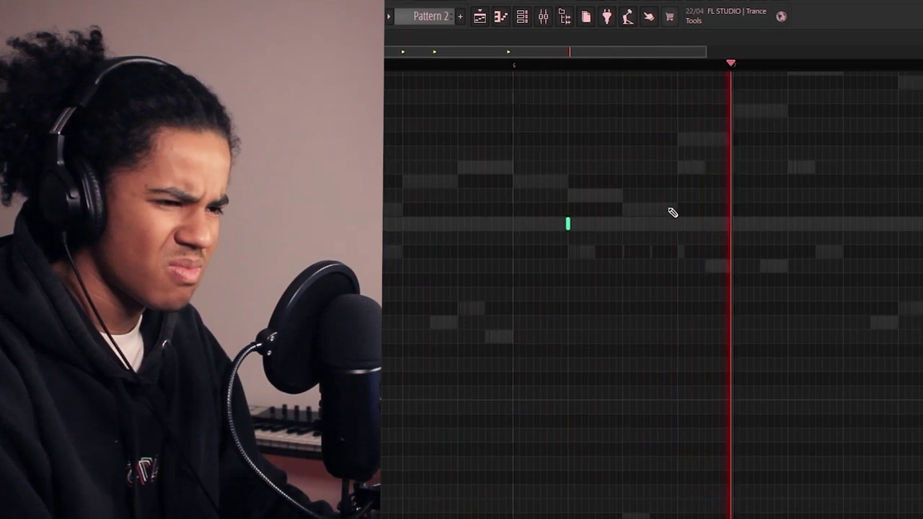
Step: Stop playback and enlarge the note grid above the velocity pane
key(space)
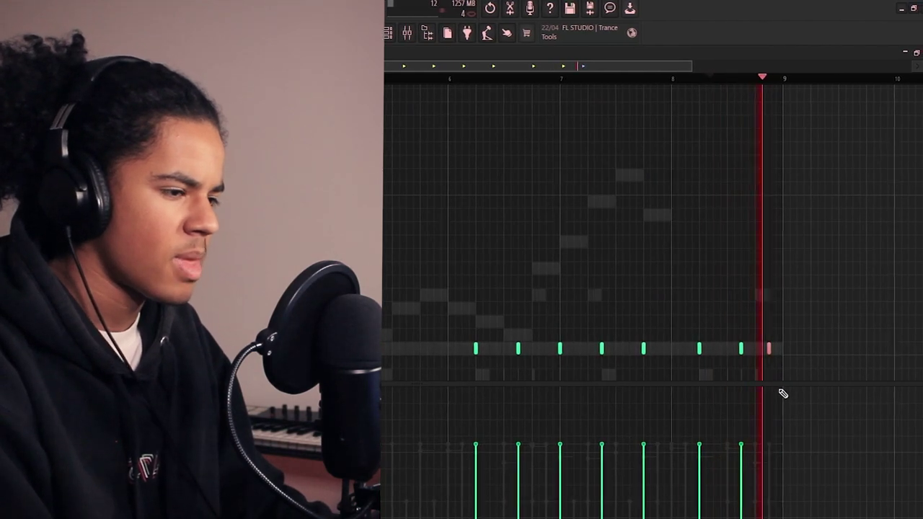
drag(783, 393, 794, 435)
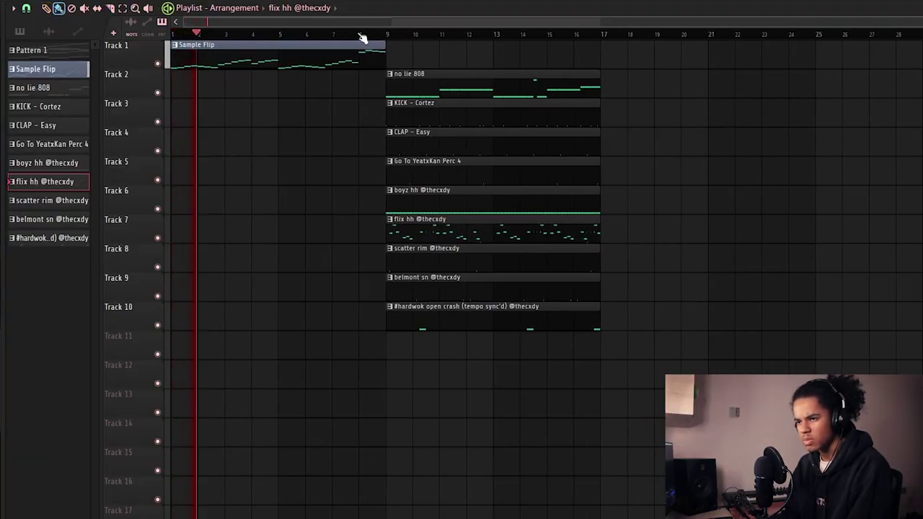
Step: Move the 808 and drum clips to start at bar 17
click(45, 8)
drag(478, 250, 721, 250)
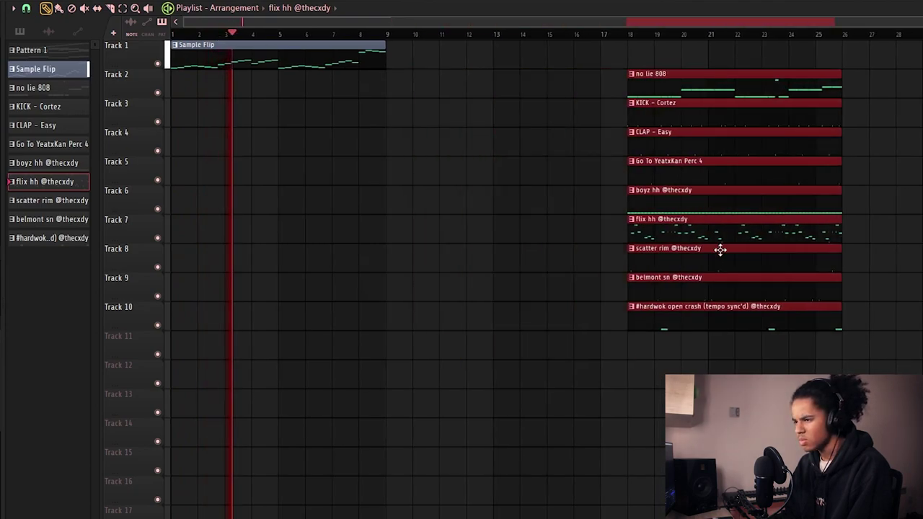
drag(717, 208, 691, 209)
Step: Place a second Sample Flip clip at bar 9, removing a stray boyz hh clip
scroll(501, 68, down, 1)
click(215, 66)
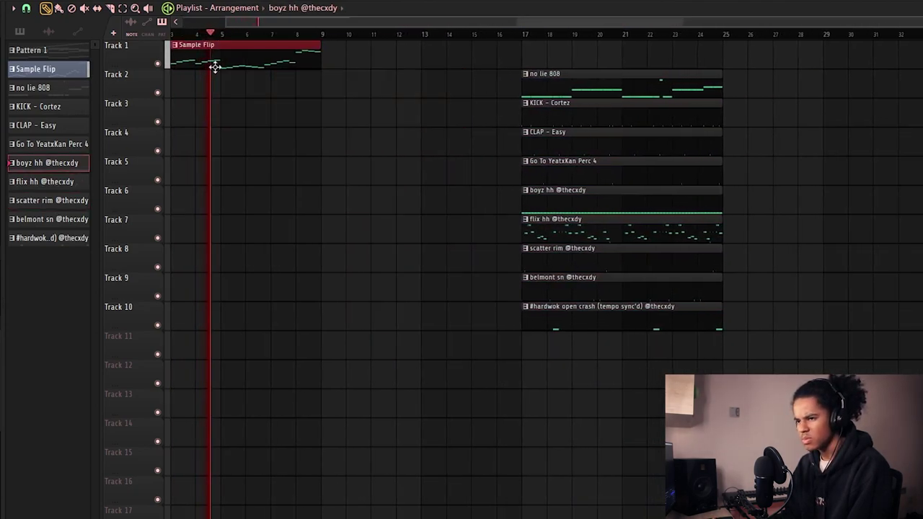
scroll(309, 40, down, 1)
click(346, 57)
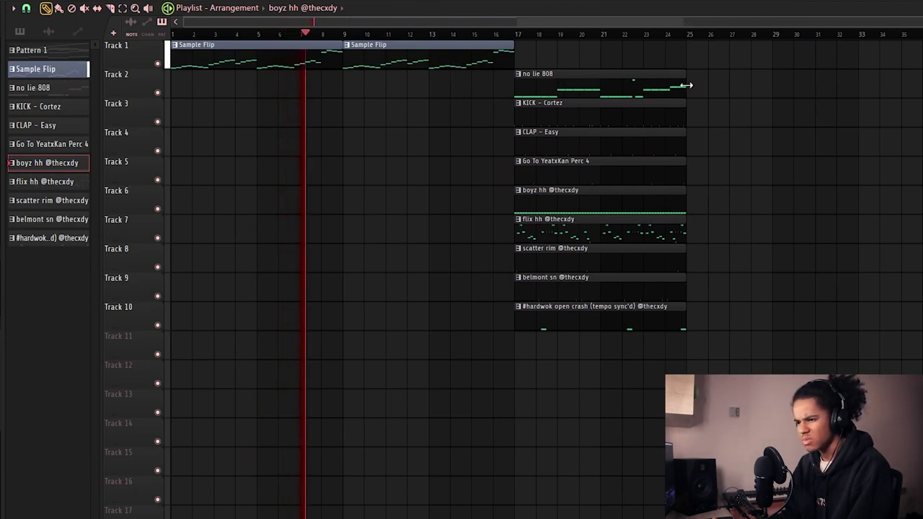
click(440, 66)
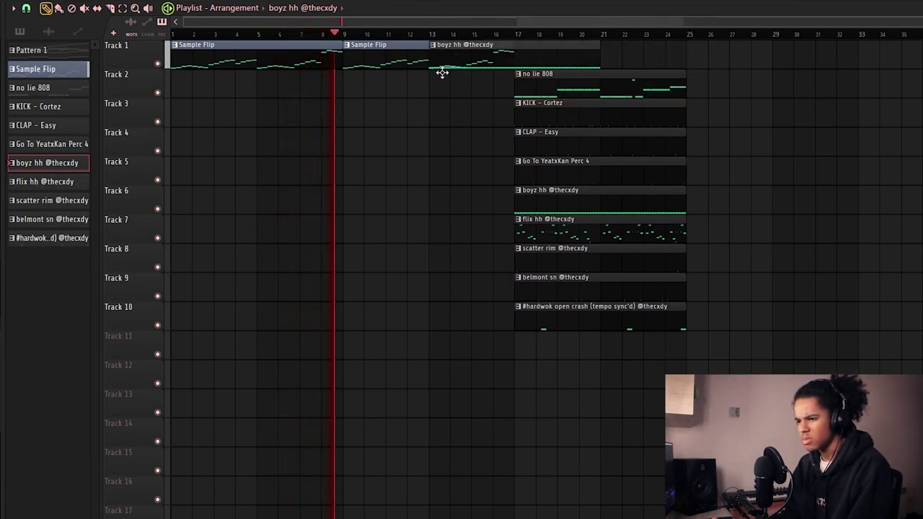
drag(442, 66, 344, 104)
right_click(462, 91)
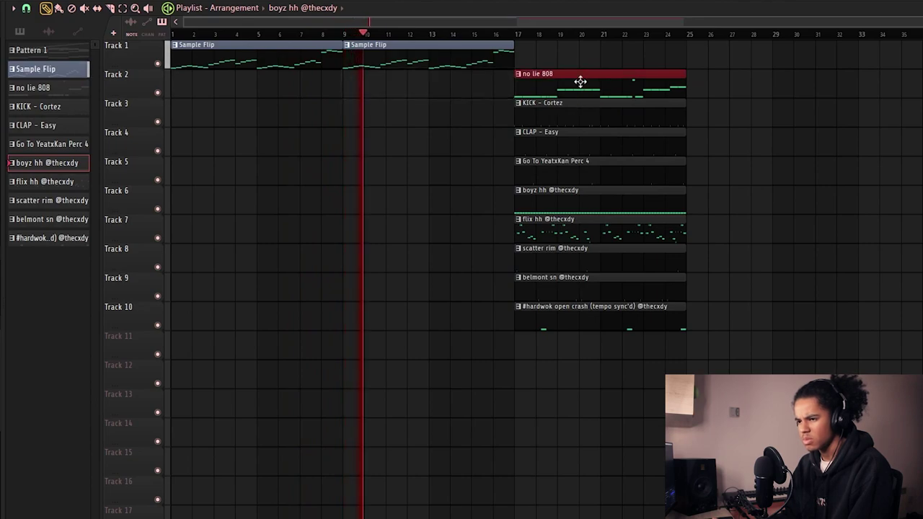
Step: Move the no lie 808 and drum clips to bar 9 and duplicate bars 9–17 into 17–25
drag(580, 82, 410, 81)
drag(671, 127, 590, 332)
drag(622, 258, 451, 257)
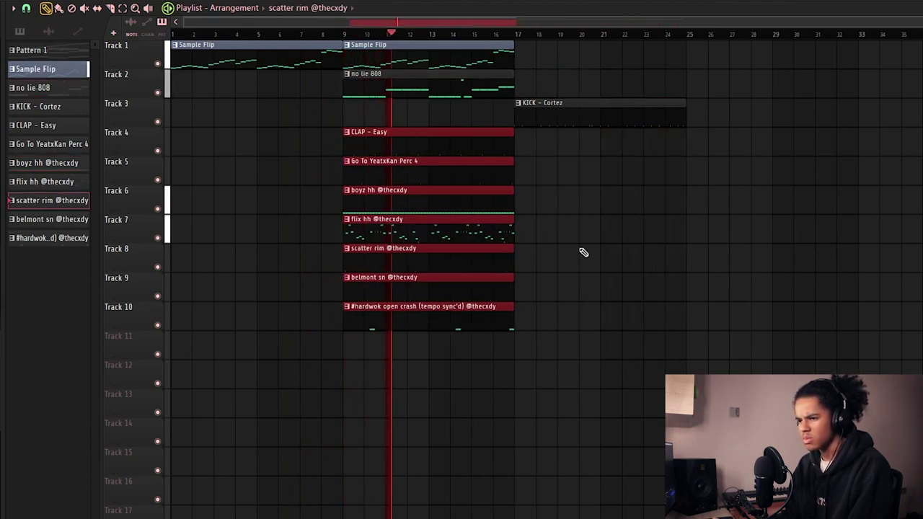
drag(584, 253, 478, 56)
key(ctrl+b)
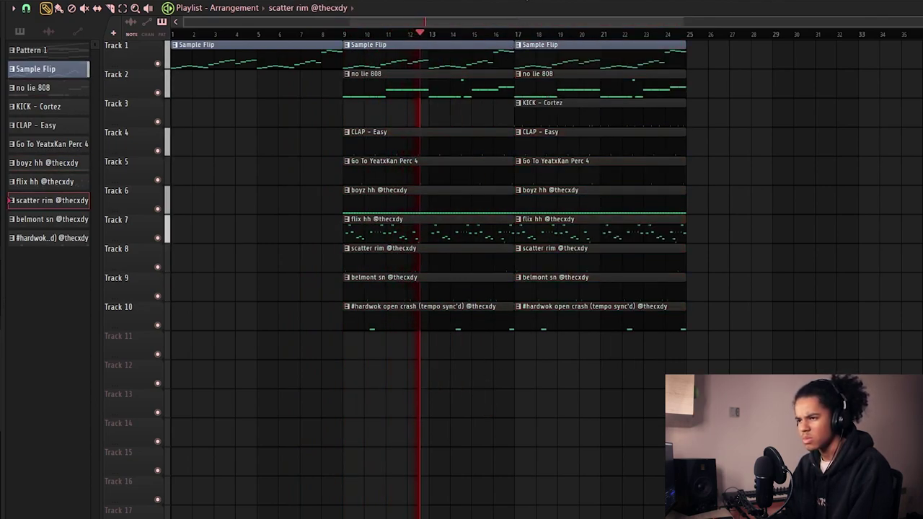
Step: After a brief look at the mixer, cut the bar 9–17 drum clips short before bar 17
key(F9)
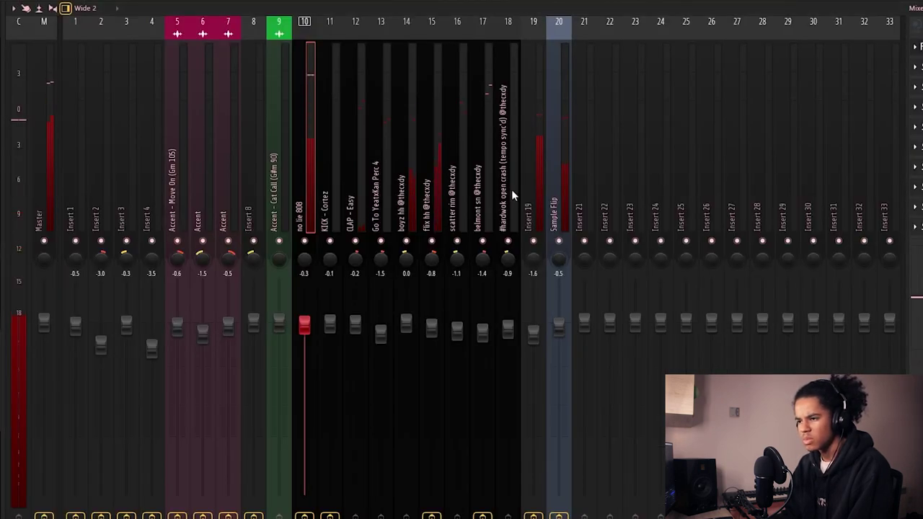
click(533, 180)
key(F9)
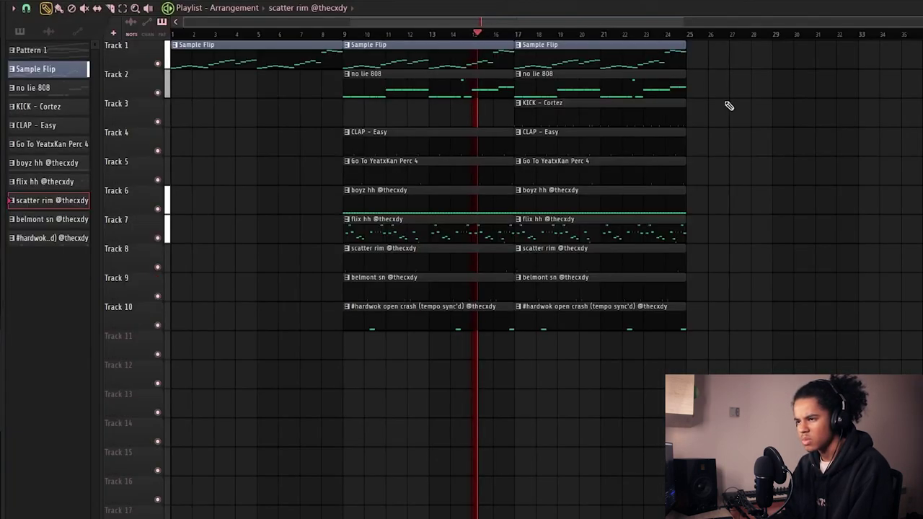
drag(503, 97, 464, 350)
mouse_move(507, 137)
mouse_down()
mouse_move(510, 149)
mouse_move(491, 144)
mouse_up()
click(481, 34)
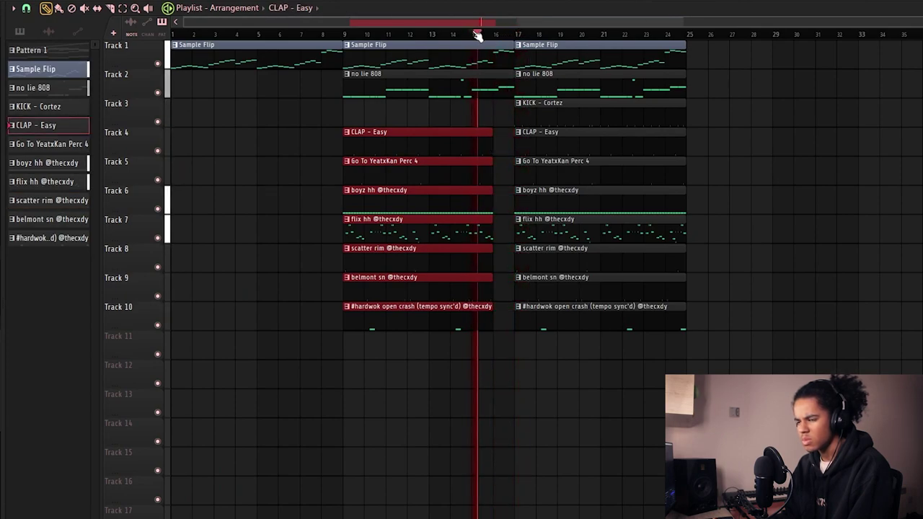
scroll(505, 35, up, 4)
scroll(552, 36, down, 4)
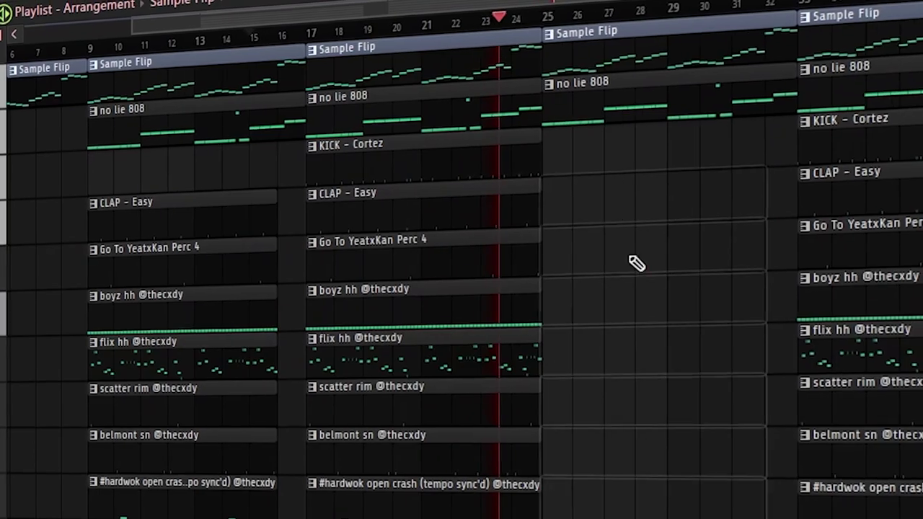
Step: Add a Sample Flip clip at bar 25, copy bars 17–24 twice, and trim the last copy to bar 34
click(635, 54)
drag(509, 8, 288, 34)
key(ctrl+b)
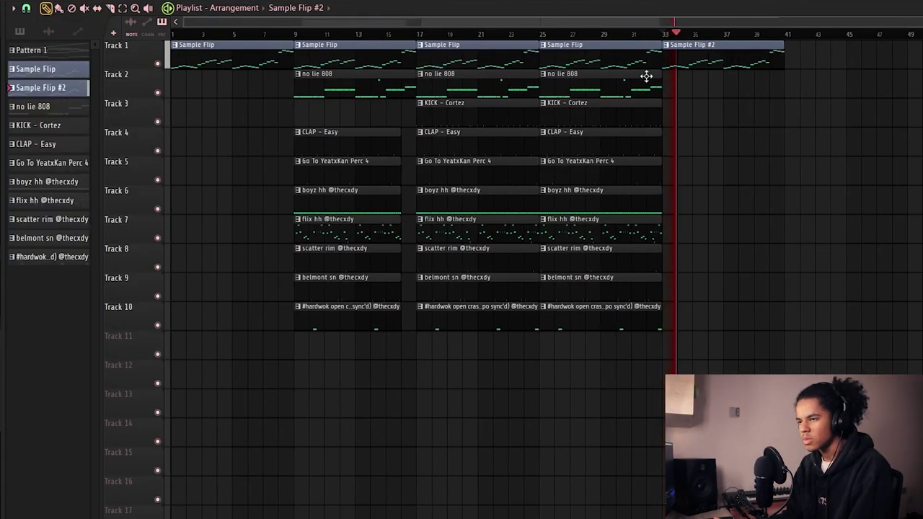
key(ctrl+b)
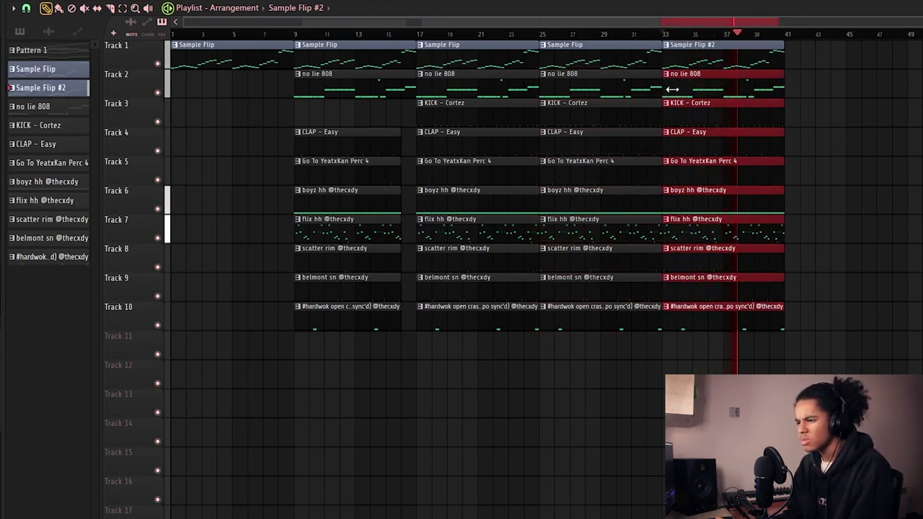
drag(672, 89, 686, 90)
click(772, 52)
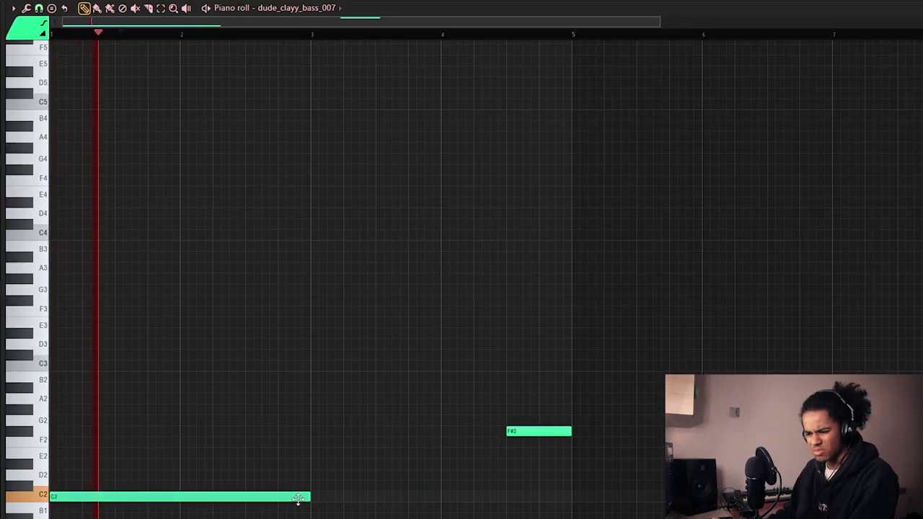
Step: Draw a G#2 bass note, shorten it to meet F#2, and duplicate the pattern into bars 5–9
click(324, 387)
click(370, 376)
right_click(369, 390)
drag(334, 402, 356, 414)
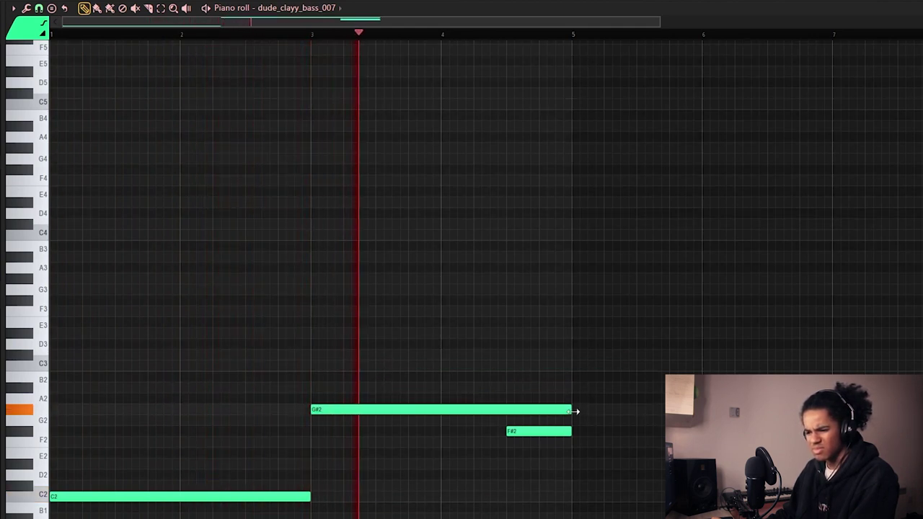
drag(574, 411, 514, 421)
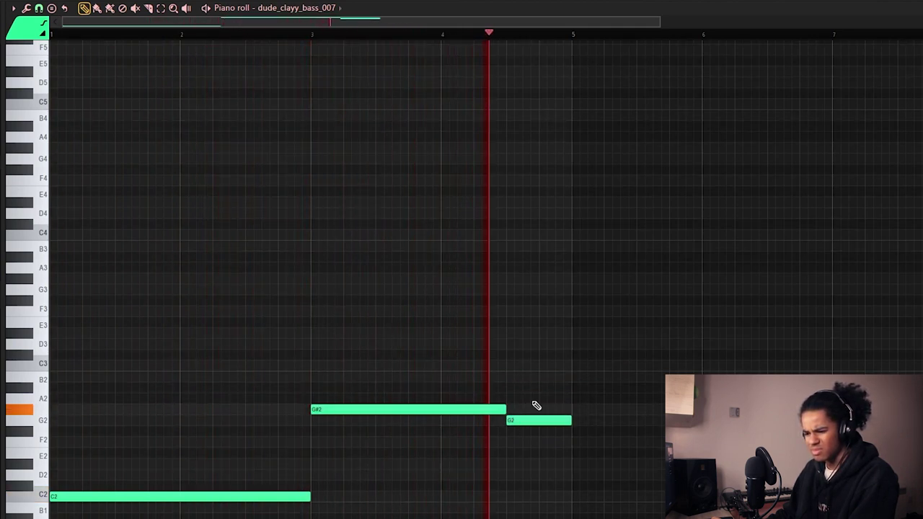
key(ctrl+b)
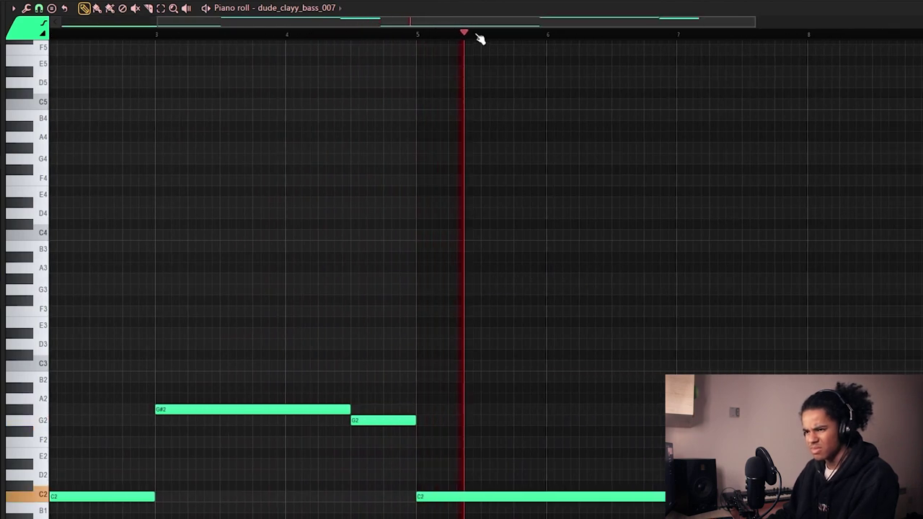
scroll(478, 36, down, 2)
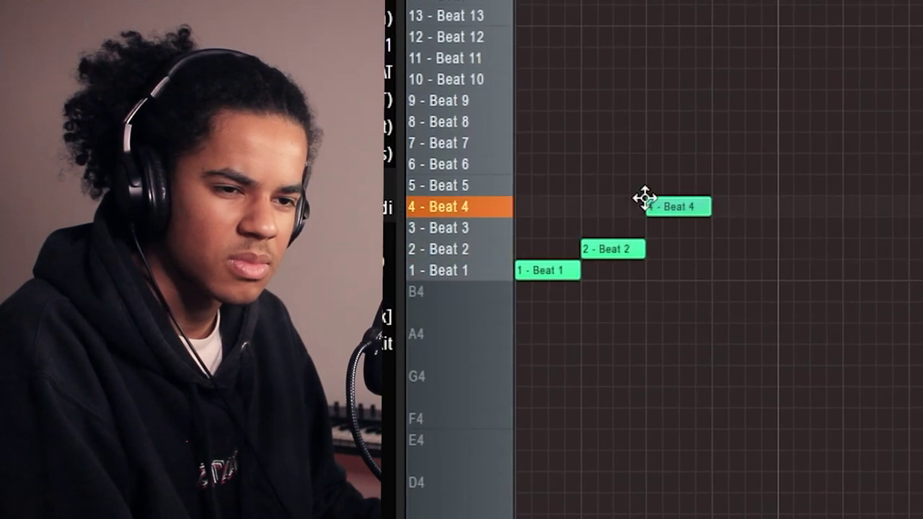
Step: Add Beat 6, Beat 9 and Beat 12 slice notes to the Dope melody, auditioning with playback
click(714, 162)
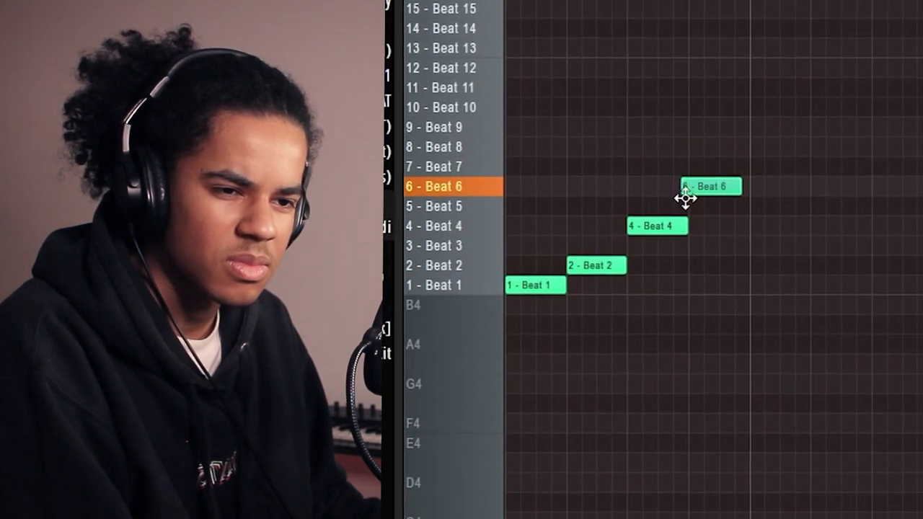
click(780, 120)
drag(779, 120, 779, 98)
key(space)
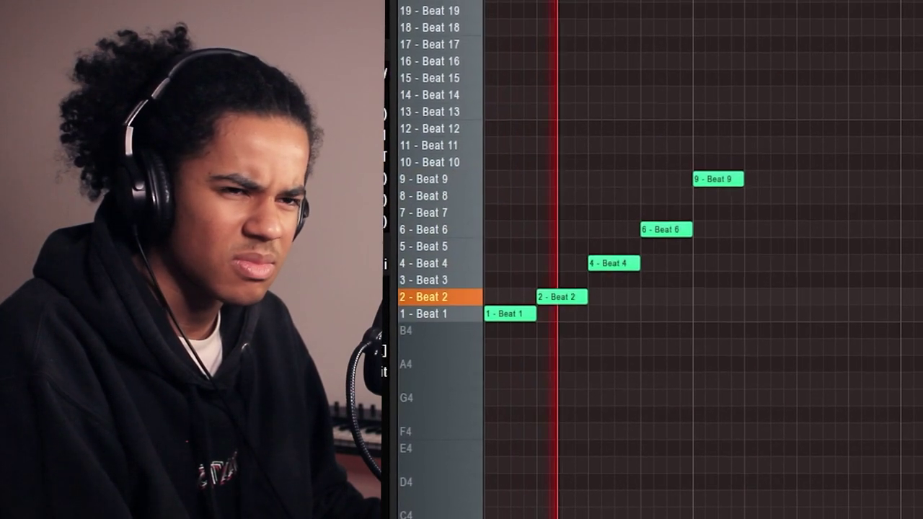
click(714, 204)
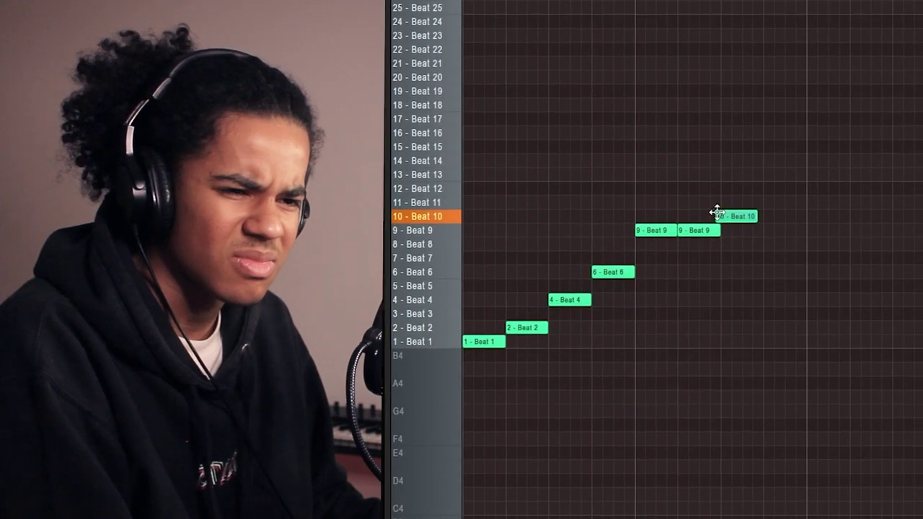
click(722, 219)
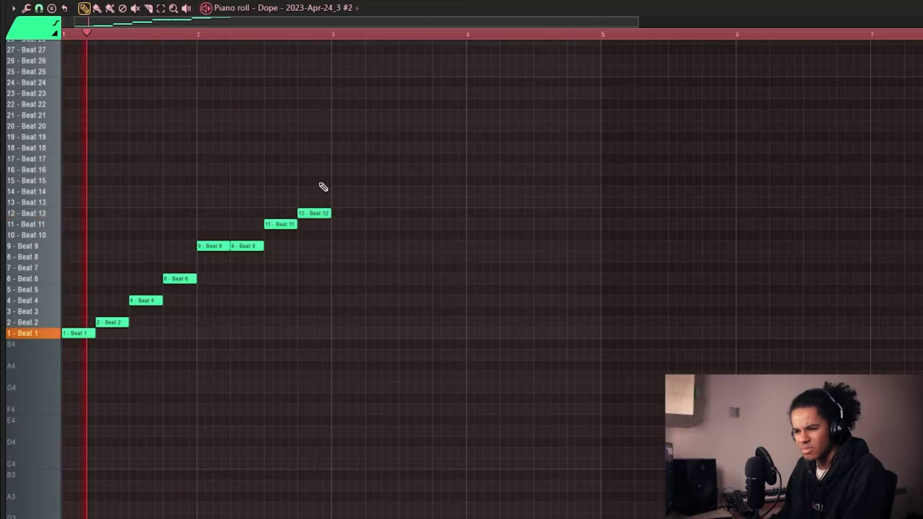
key(space)
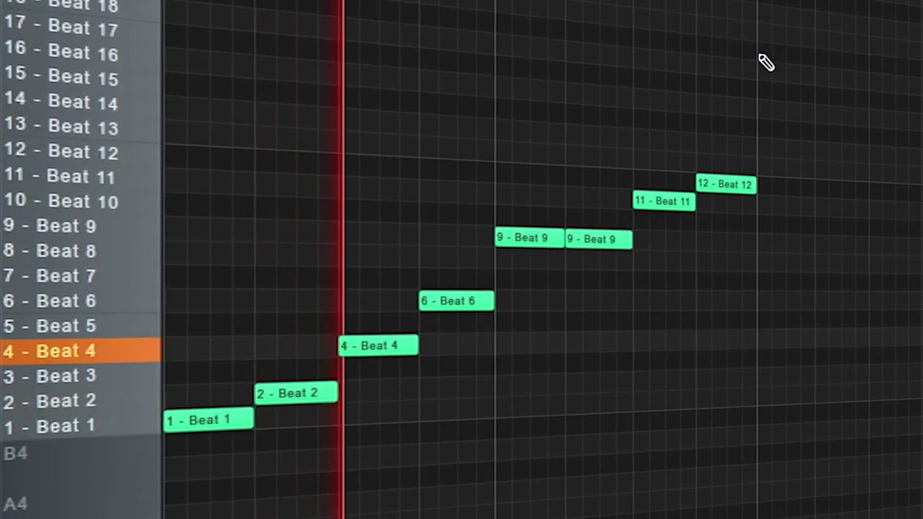
Step: Duplicate the slice run and raise the copy's last slice from Beat 12 to Beat 13
key(ctrl+b)
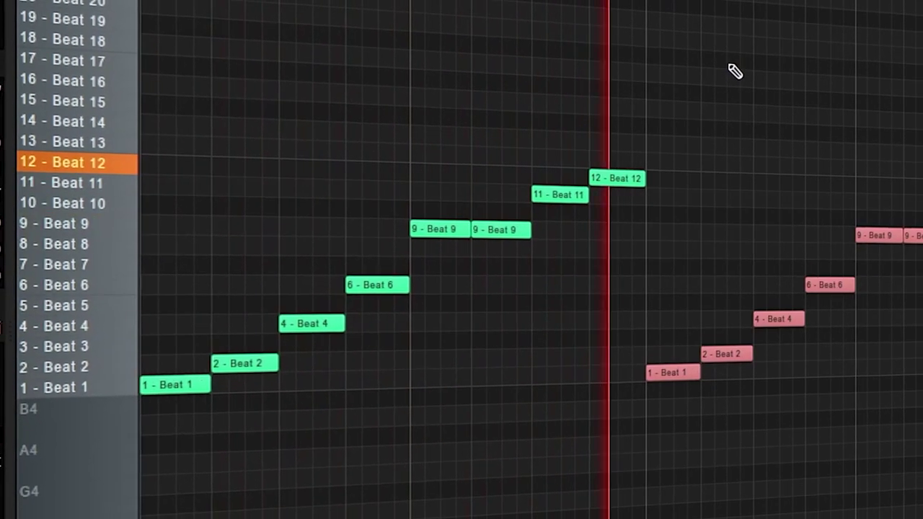
key(ctrl+d)
scroll(732, 38, up, 3)
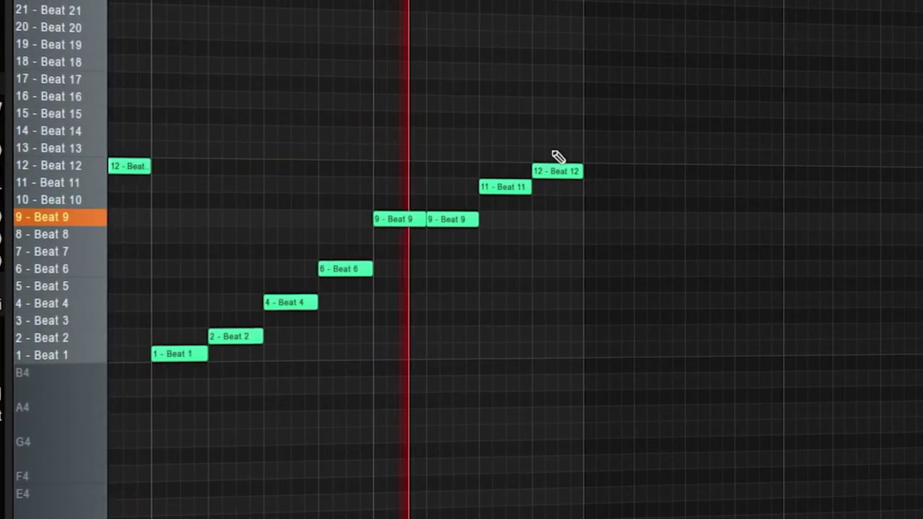
drag(664, 176, 664, 158)
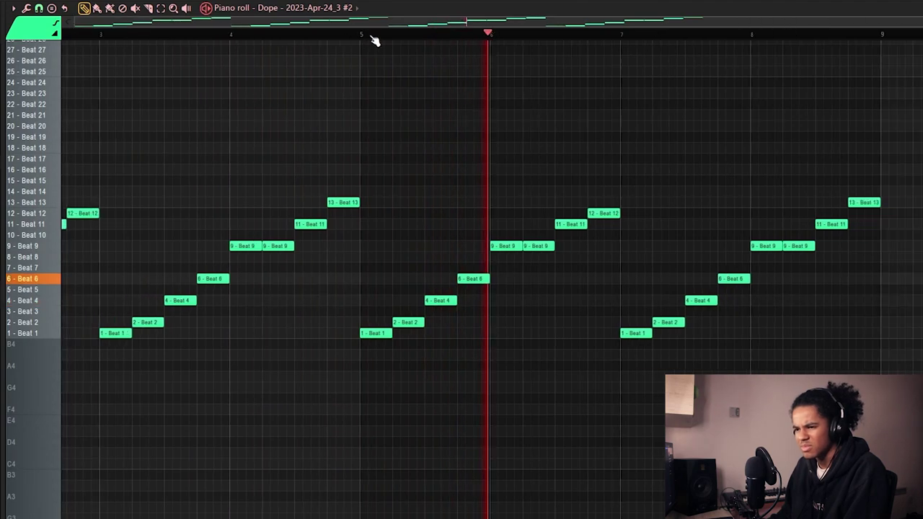
scroll(375, 40, down, 2)
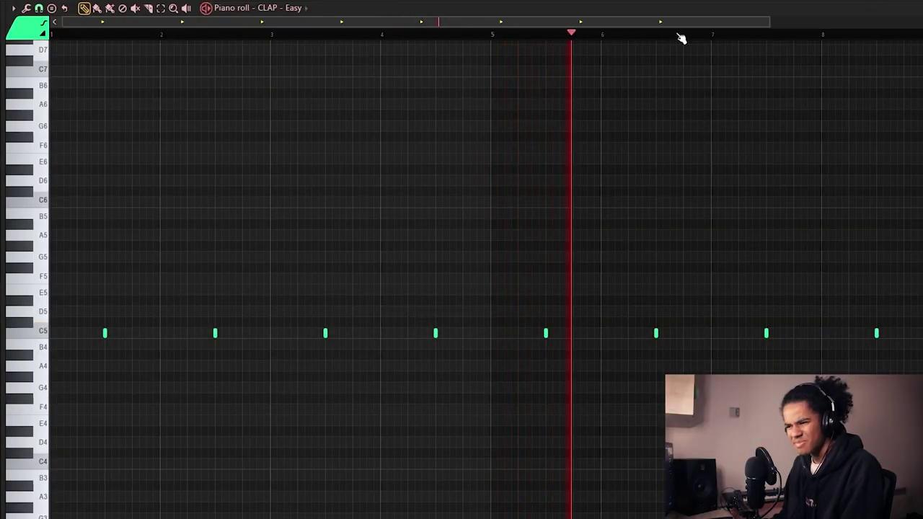
Step: Scroll through the PBJ Snare - Lames piano roll to inspect its C5 snare hits
scroll(680, 287, down, 1)
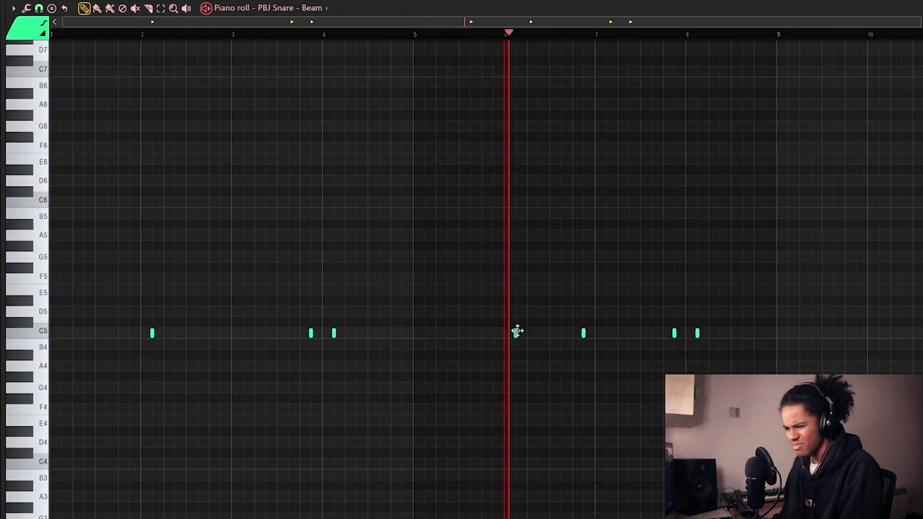
scroll(771, 96, up, 4)
scroll(760, 123, down, 3)
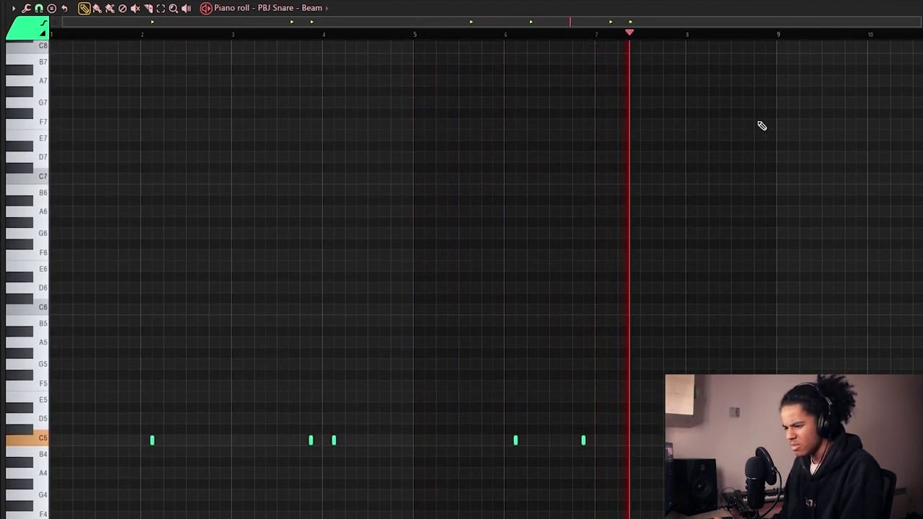
scroll(816, 37, up, 2)
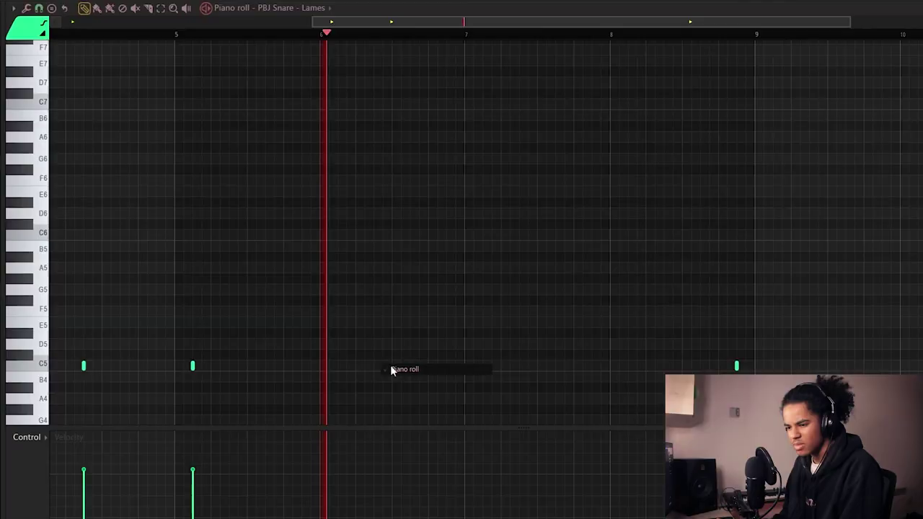
scroll(403, 260, down, 5)
scroll(440, 277, up, 2)
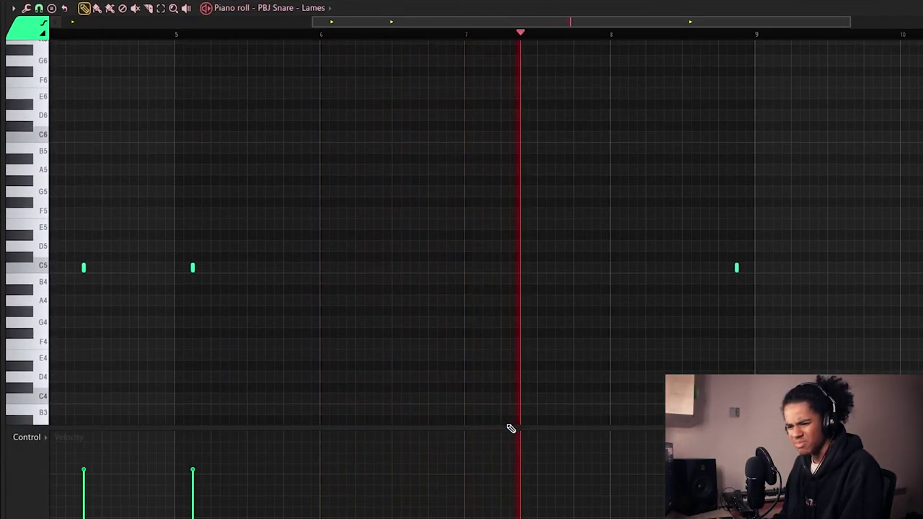
scroll(690, 133, down, 3)
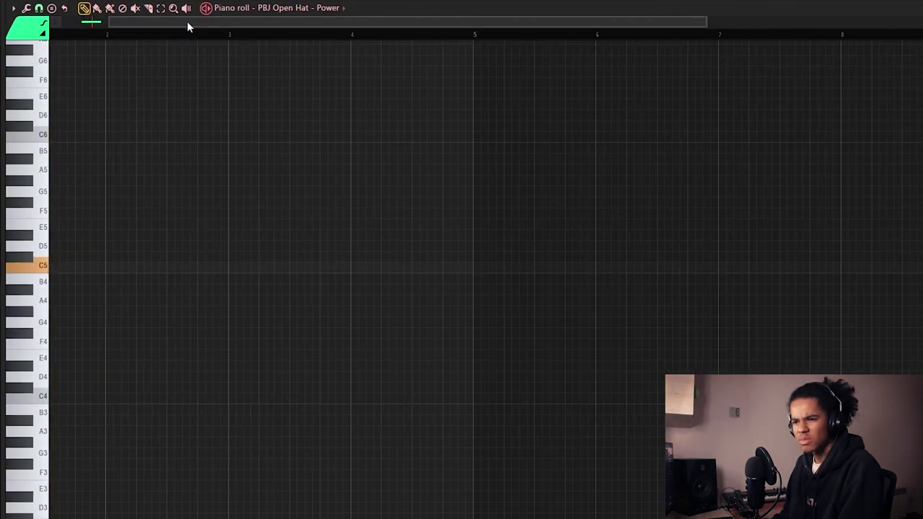
Step: Place two C5 open hat hits and select both
click(93, 268)
click(358, 267)
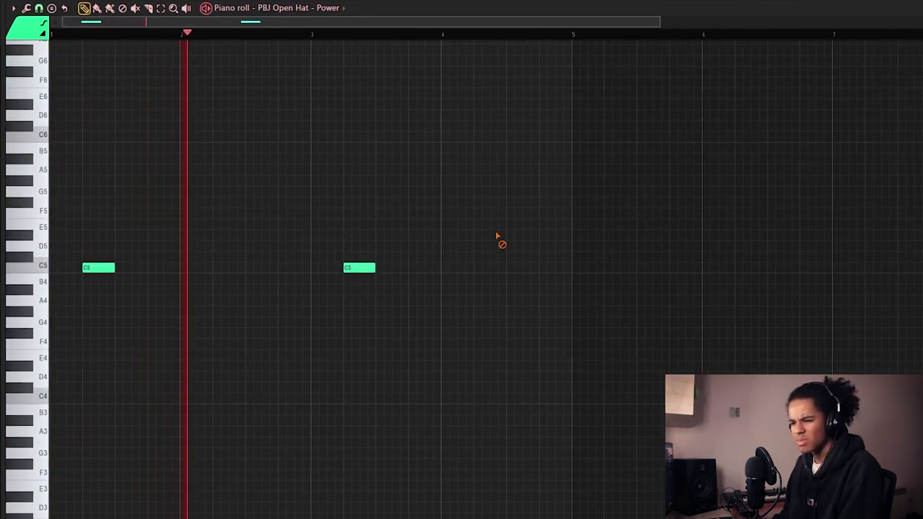
drag(580, 336, 51, 200)
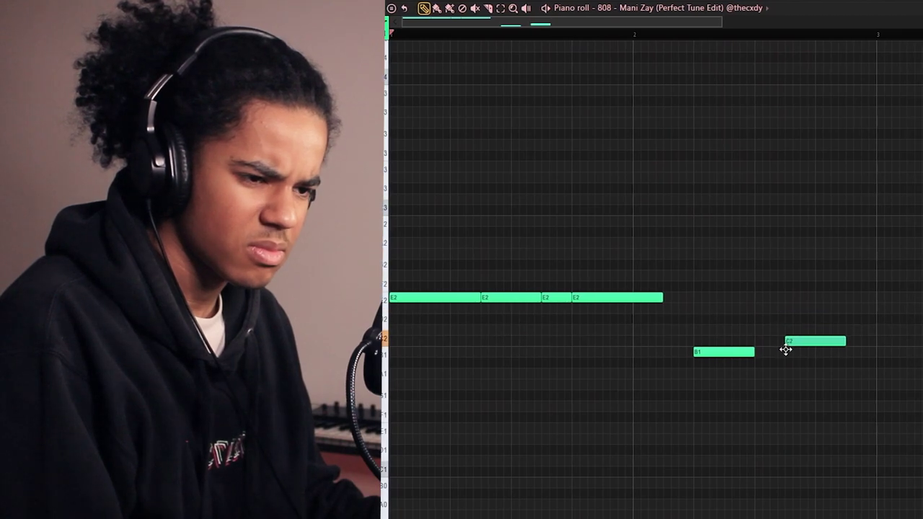
Step: Make the 808 notes legato and repeat the E2–B1–C2 phrase into the next bars
key(space)
key(ctrl+l)
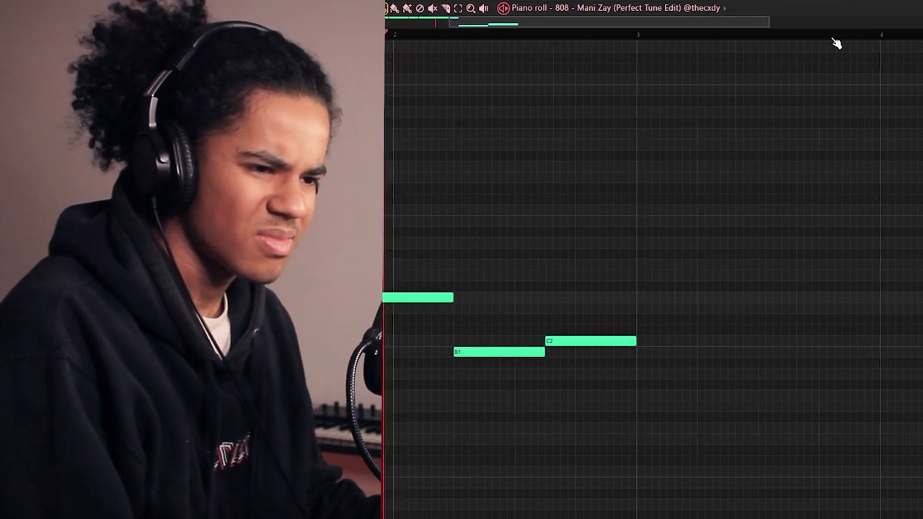
key(ctrl+b)
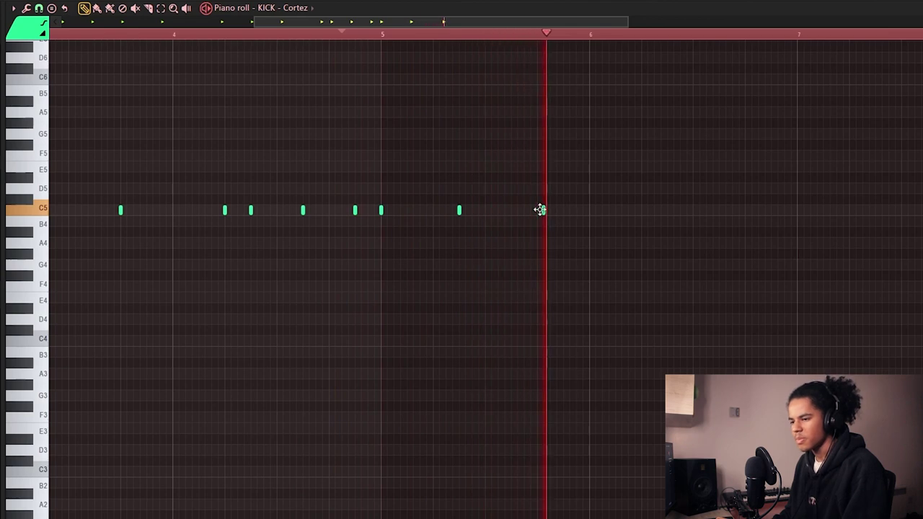
Step: Add C5 kick hits across bars 6–8 of KICK - Cortez, nudging the last one earlier
drag(423, 26, 484, 233)
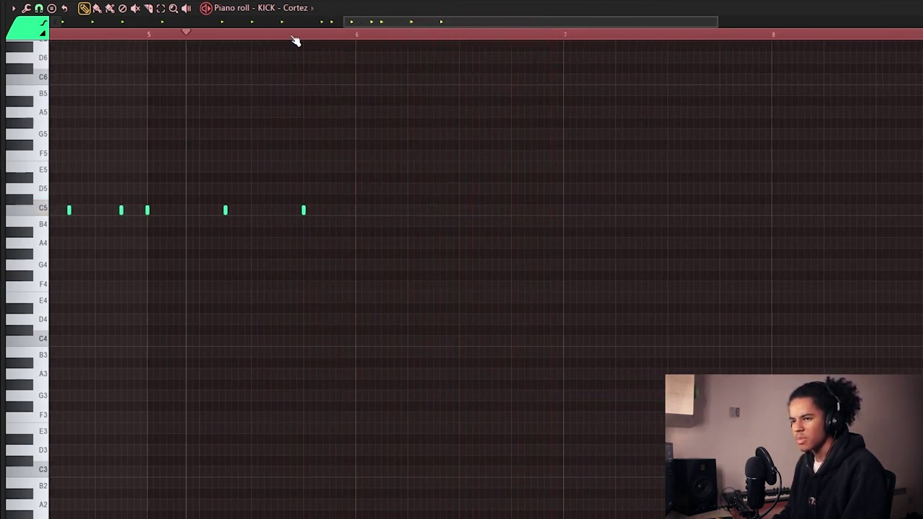
click(512, 210)
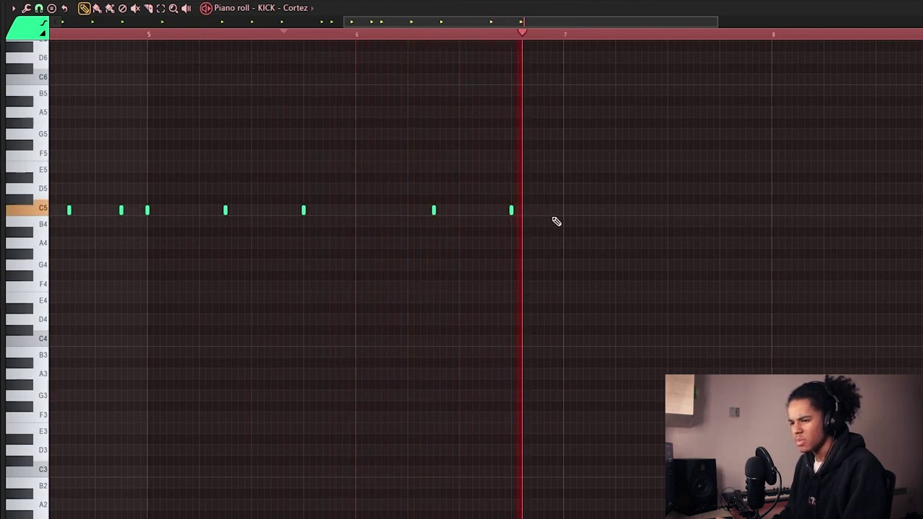
click(485, 210)
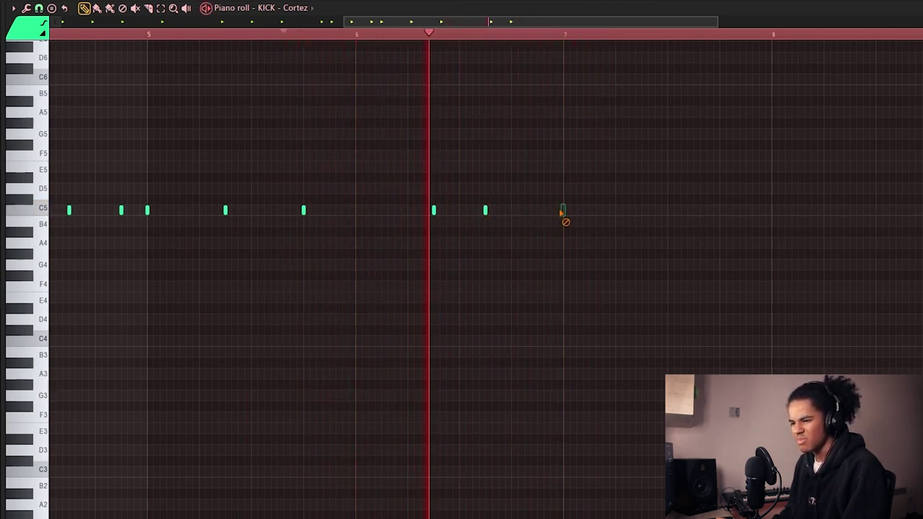
click(563, 210)
click(641, 210)
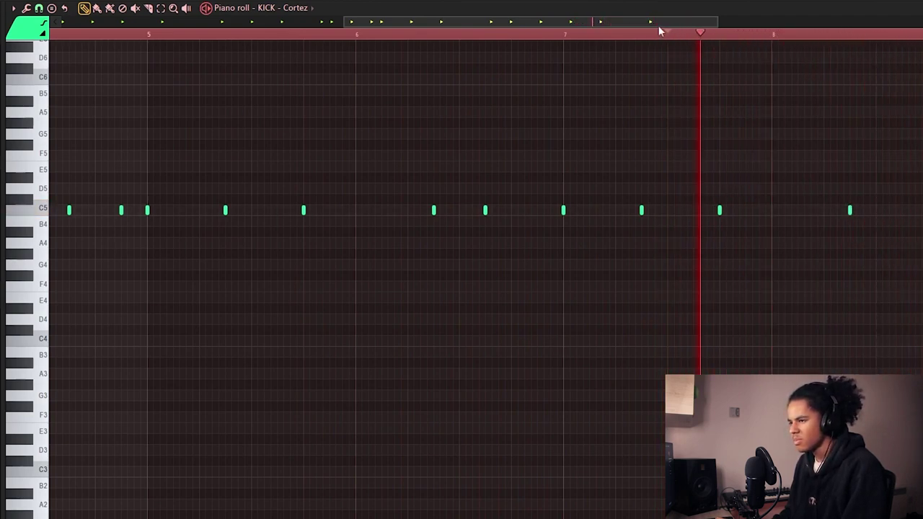
scroll(721, 119, right, 2)
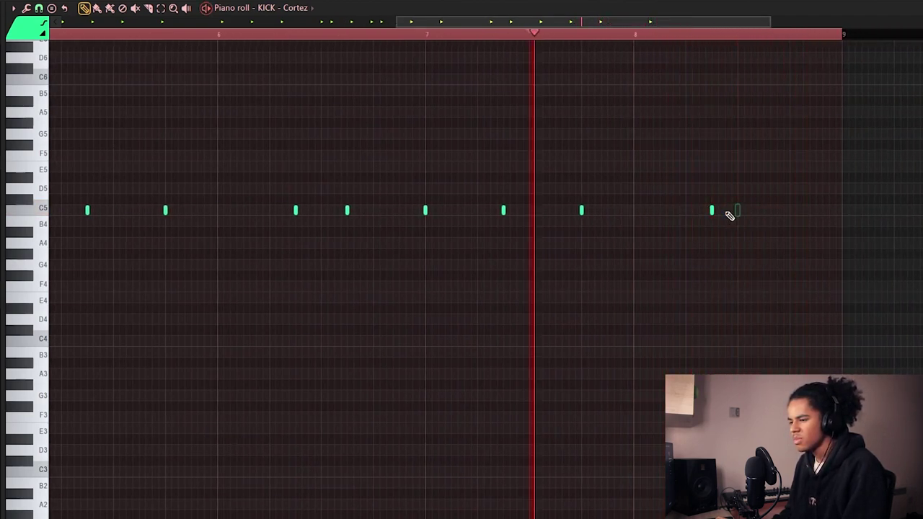
drag(736, 211, 686, 210)
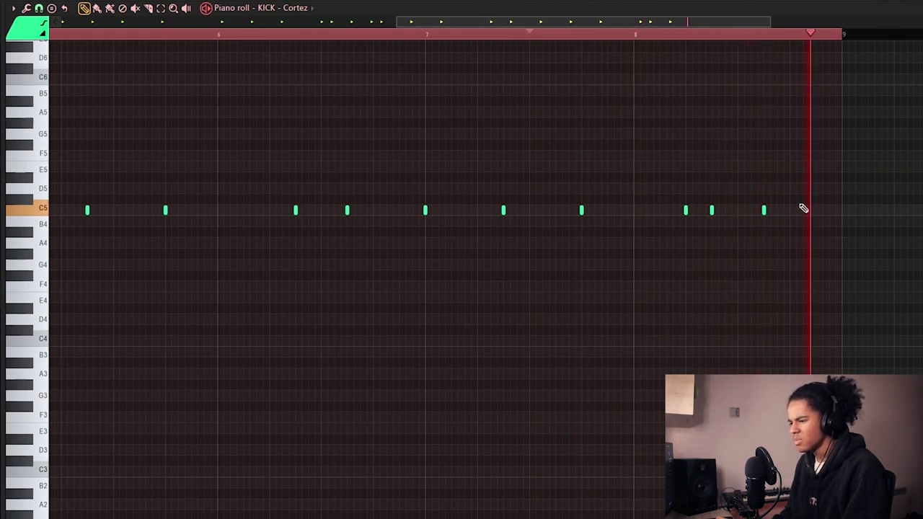
click(811, 226)
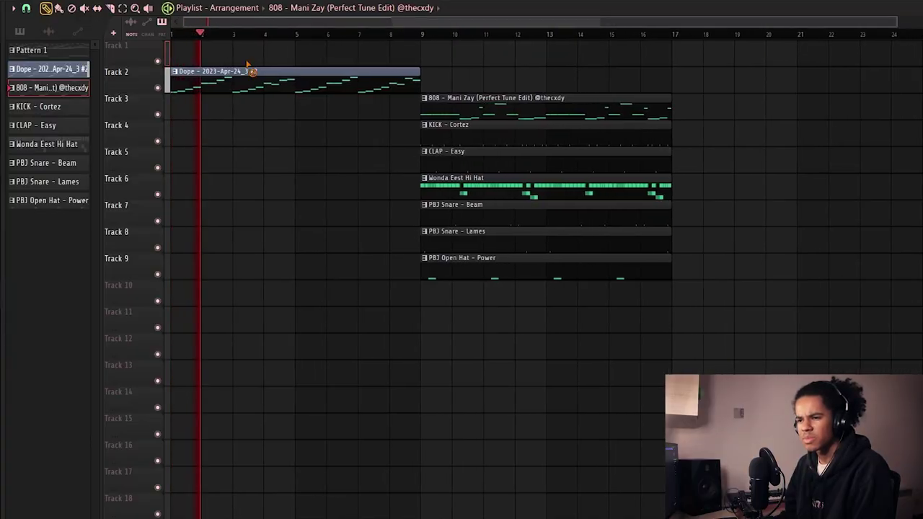
Step: Repeat the Dope clip into bars 9–17, move 808 and drums to bar 1 and copy them, deleting the bar-1 KICK
ctrl+click(319, 75)
key(ctrl+b)
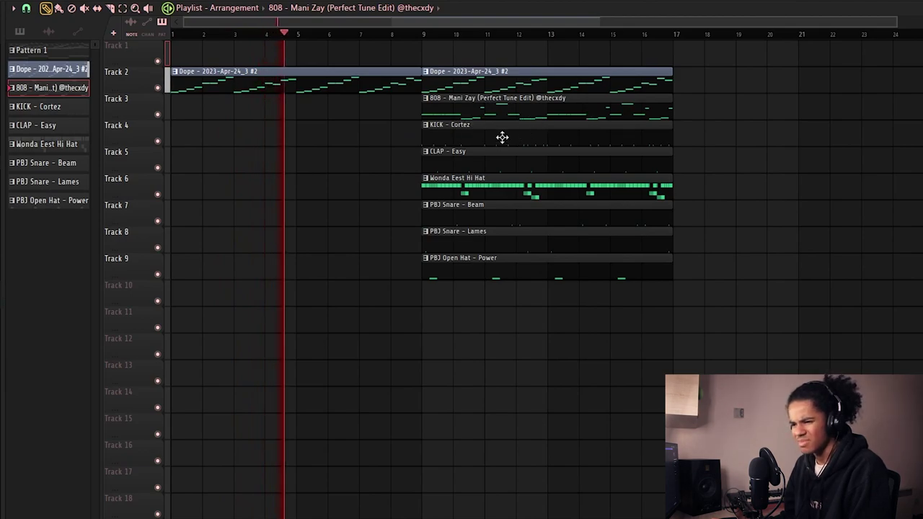
drag(503, 137, 250, 164)
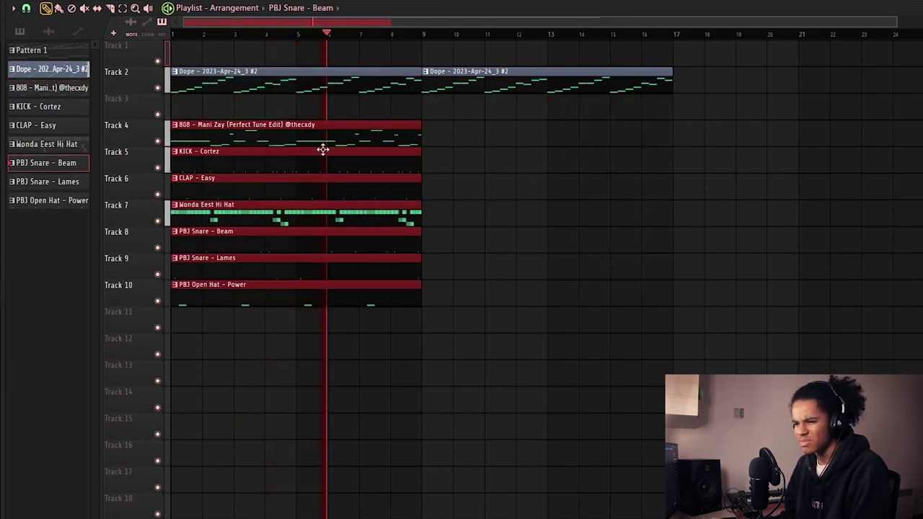
key(ctrl+b)
key(ctrl+d)
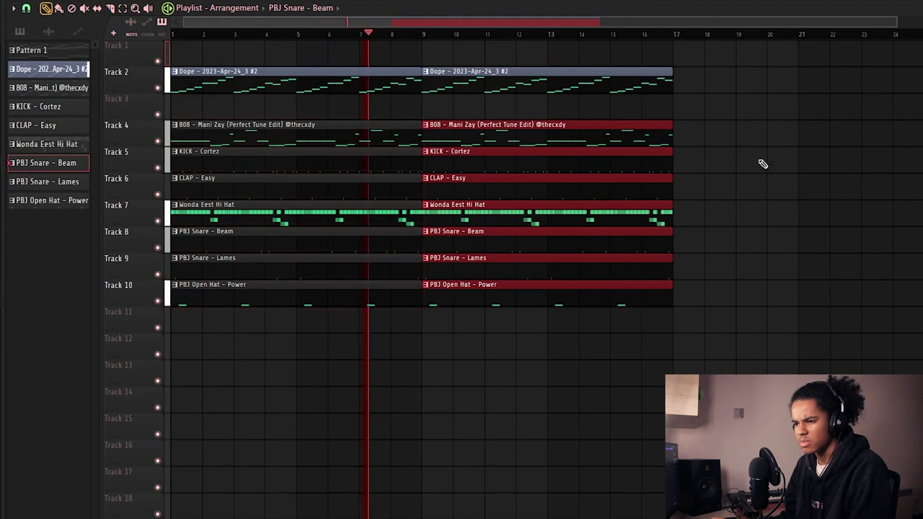
right_click(298, 167)
Step: Trim the first-half 808 and drum clips to start at bar 5, then repeat bars 9–17 into 17–25
drag(238, 132, 231, 279)
drag(173, 134, 298, 135)
scroll(517, 39, down, 2)
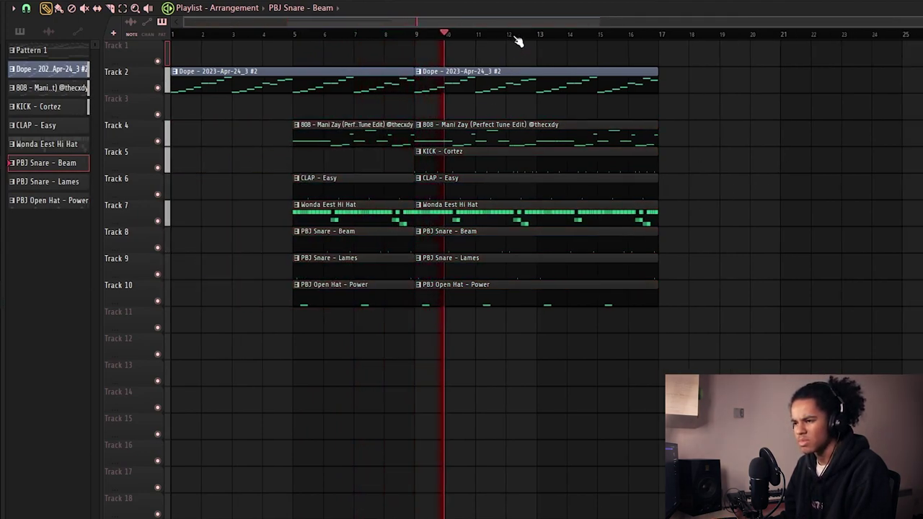
drag(710, 69, 577, 310)
key(ctrl+b)
key(ctrl+d)
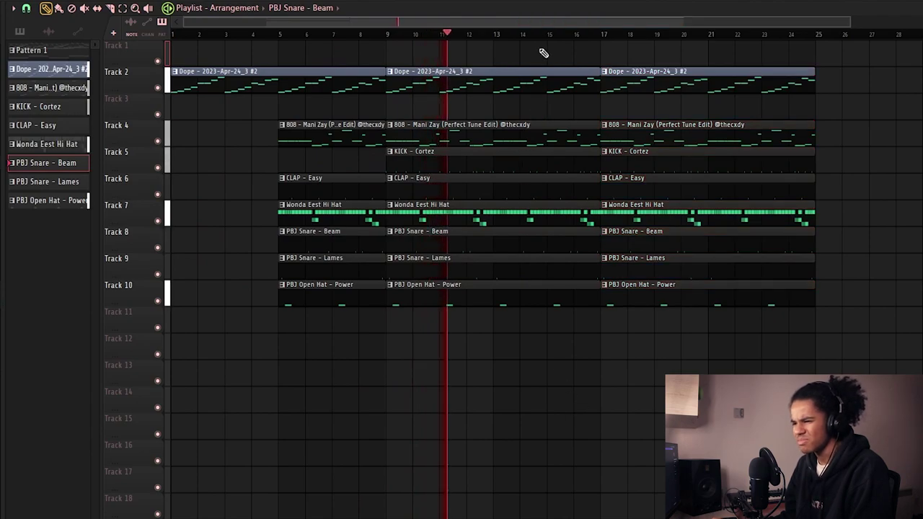
Step: Repeat bars 17–25 right after themselves to extend the arrangement past bar 33
scroll(544, 52, down, 2)
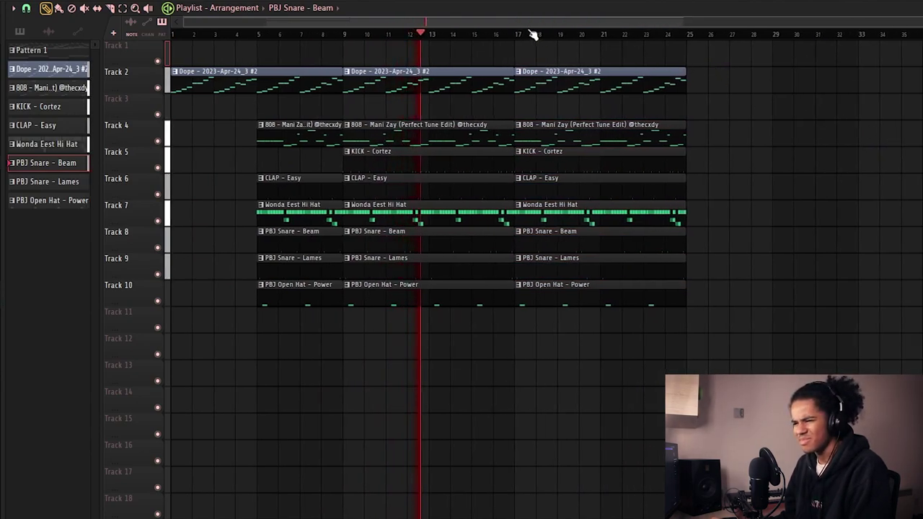
scroll(532, 36, down, 2)
scroll(527, 47, up, 1)
scroll(531, 34, down, 1)
scroll(531, 52, up, 2)
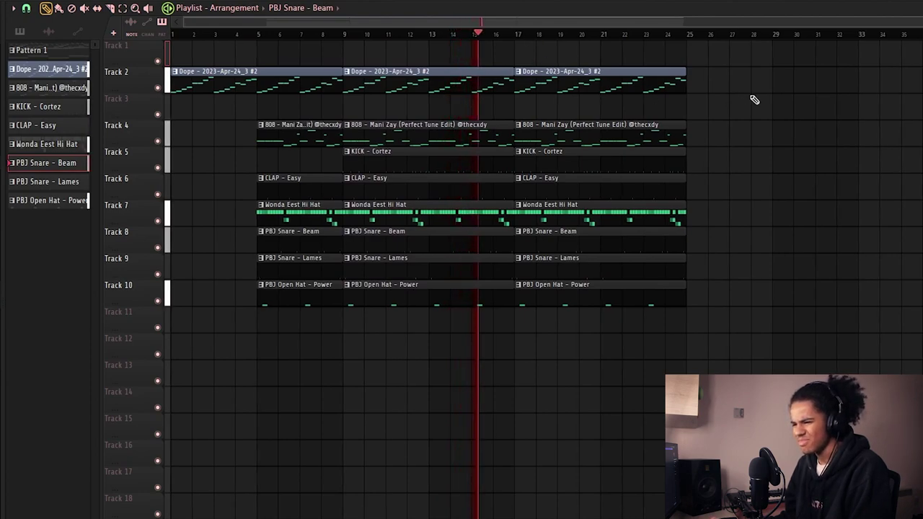
drag(754, 100, 604, 385)
key(ctrl+b)
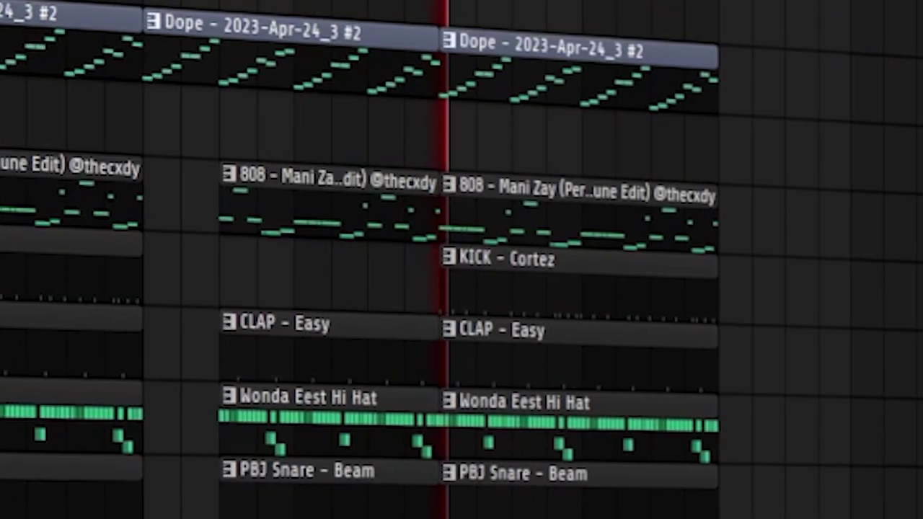
drag(742, 42, 573, 478)
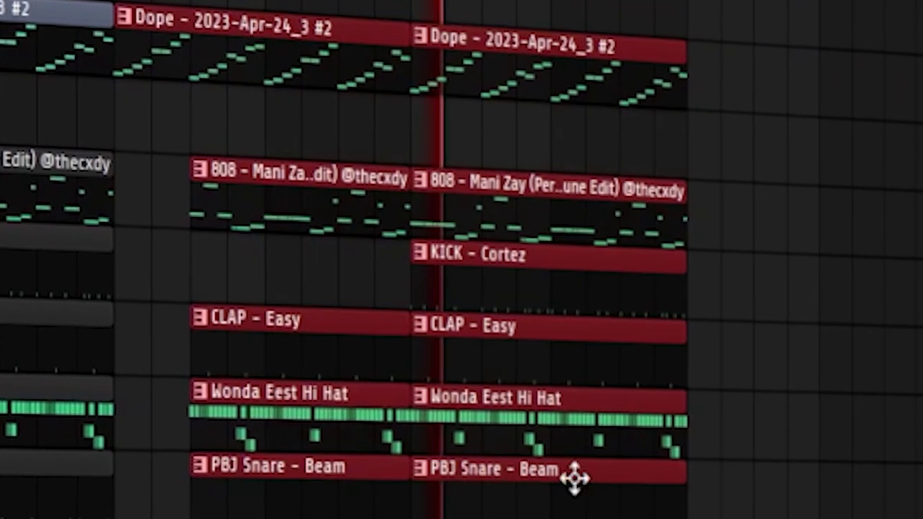